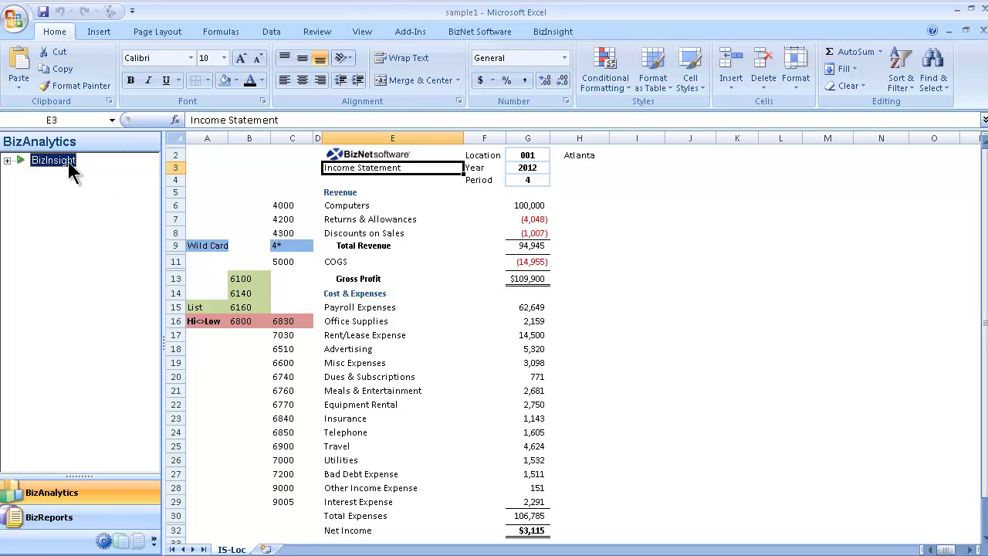
Step: Expand the BizInsight GL branch down to its Functions folder and look through the function categories
key(Down)
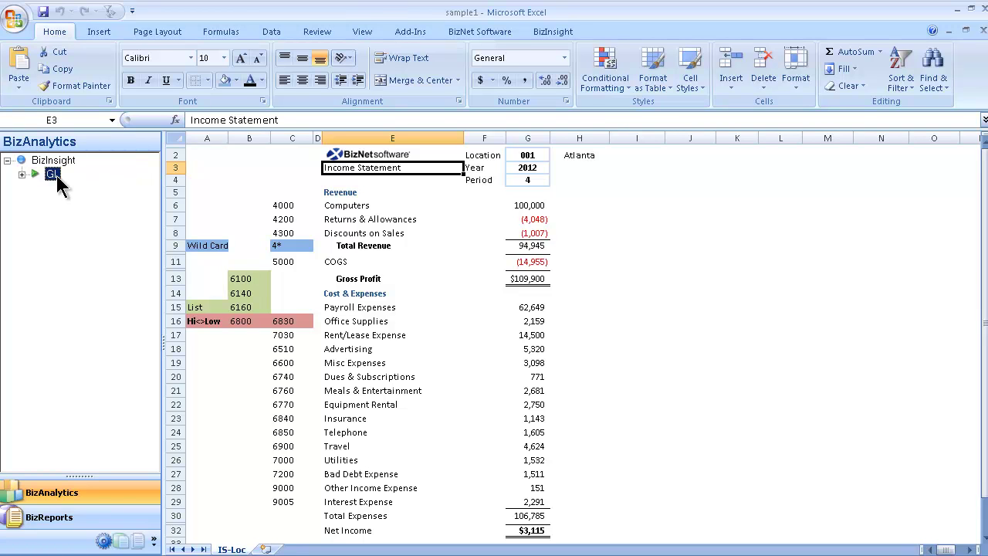
key(Right)
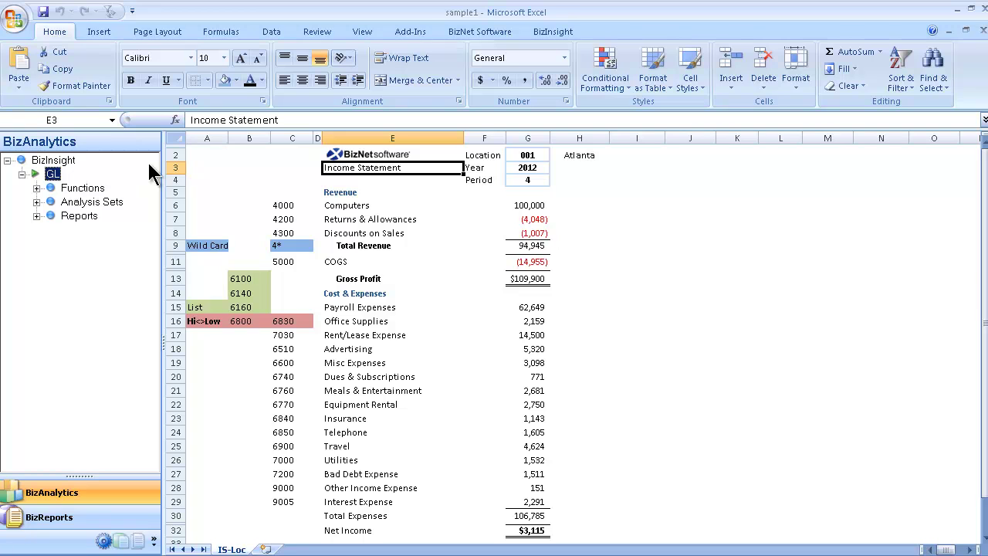
key(Down)
key(Down)
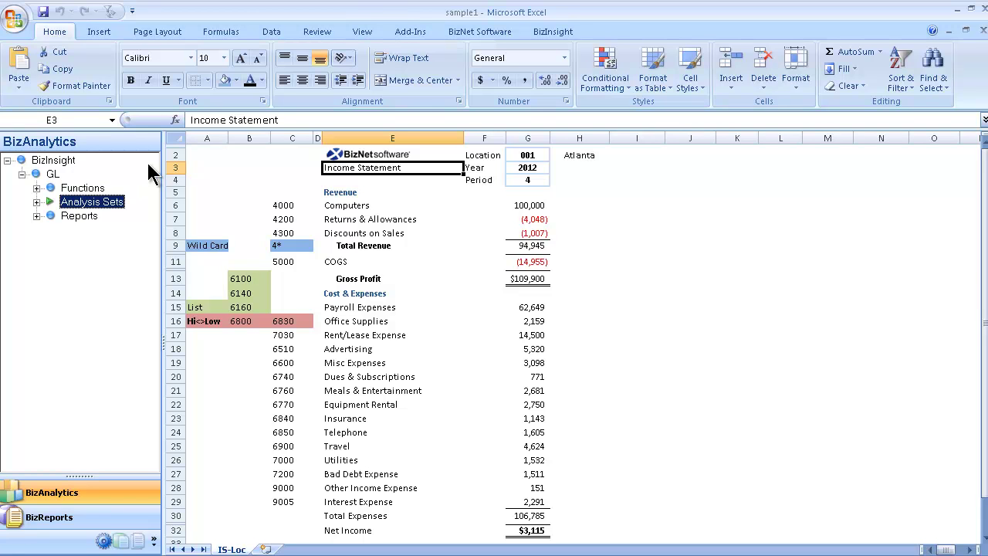
key(Down)
double_click(99, 188)
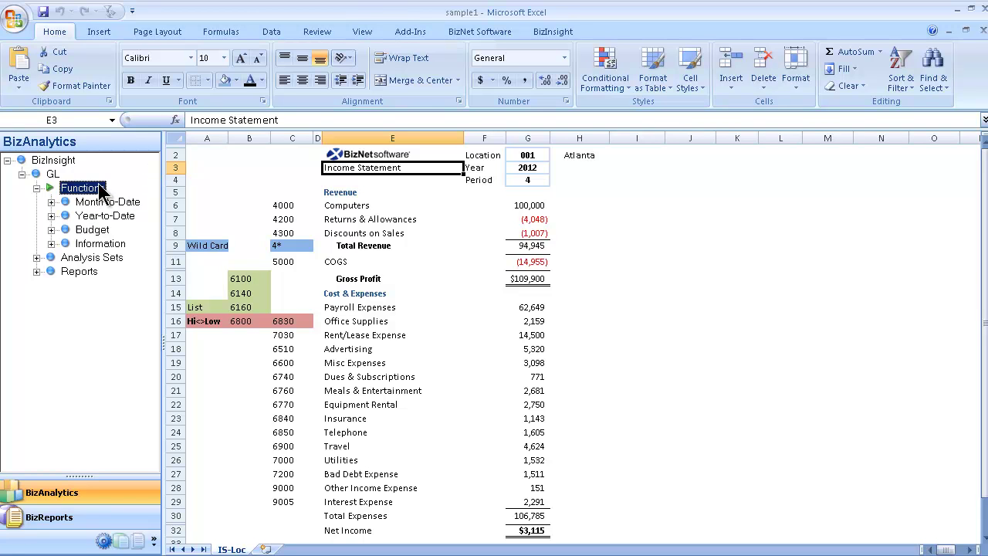
key(Down)
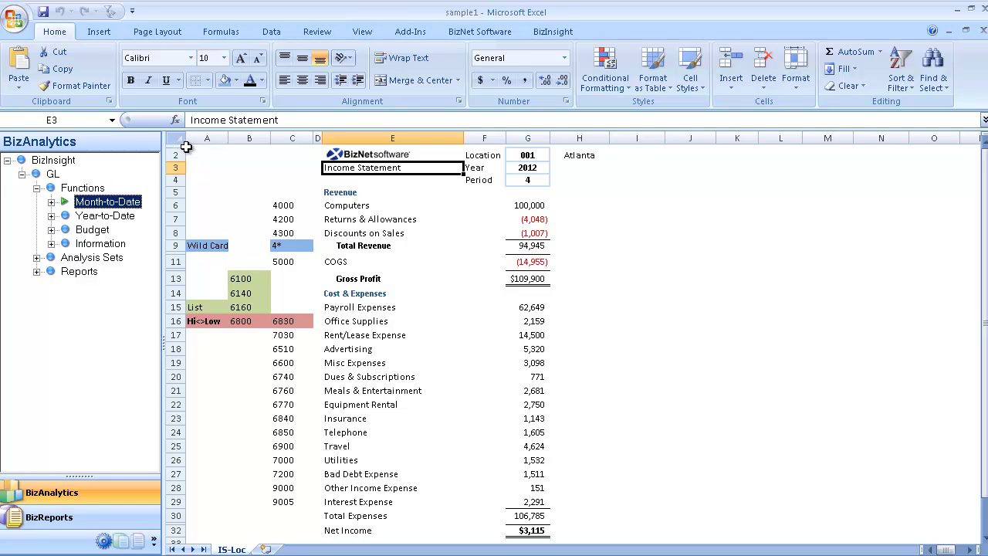
key(Down)
key(Down)
key(Down)
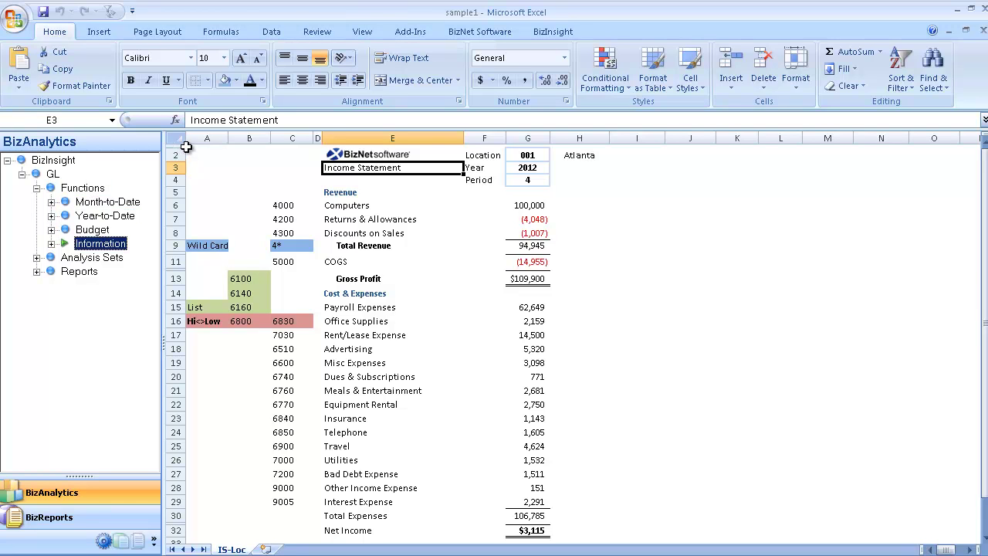
Step: Expand the Month-to-Date category and look through its functions from MTDNET to MTDNETALL
double_click(123, 203)
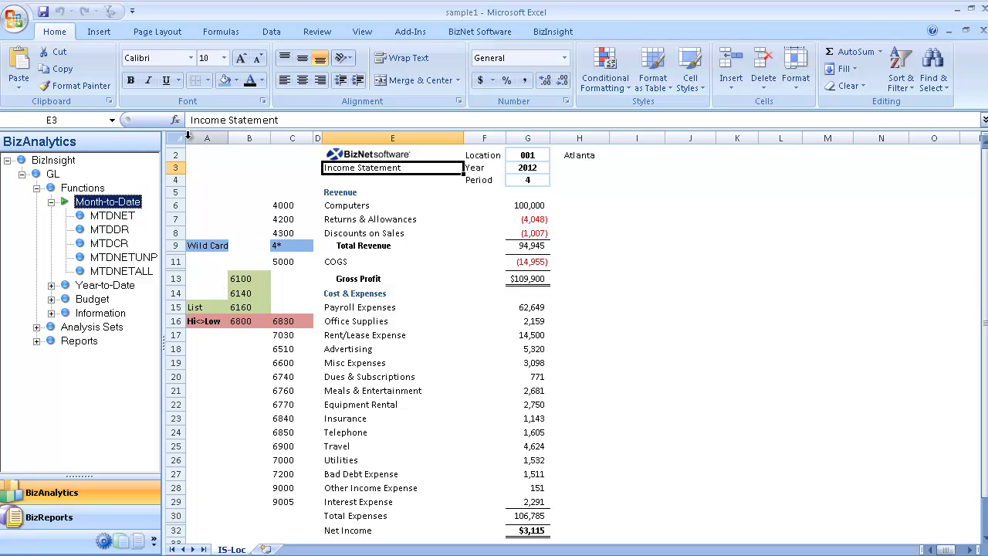
key(Down)
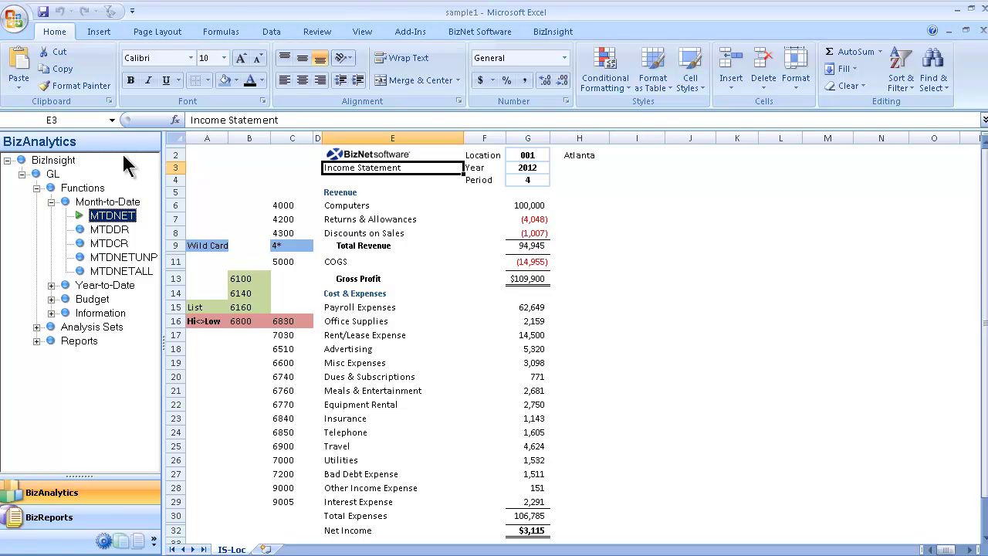
key(Down)
key(Down)
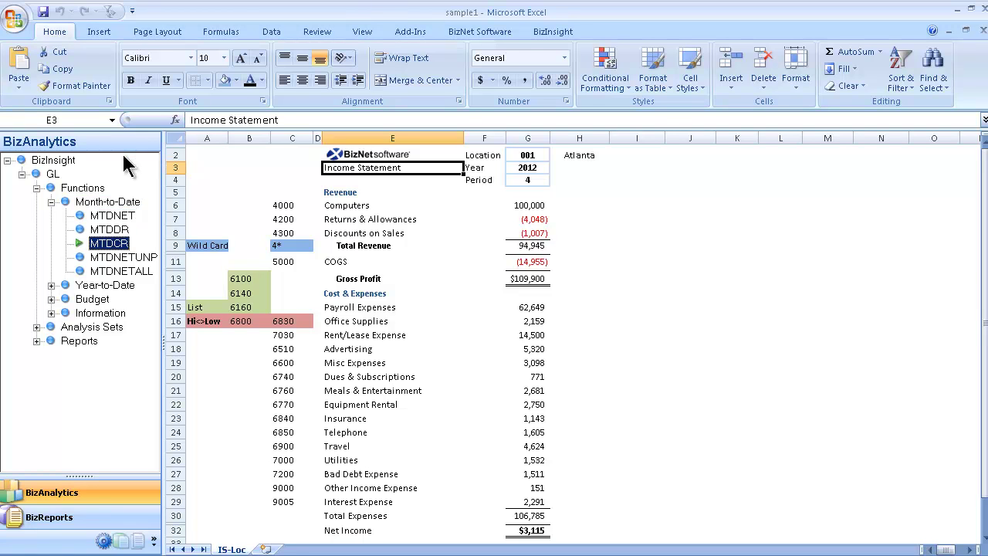
key(Down)
key(Down)
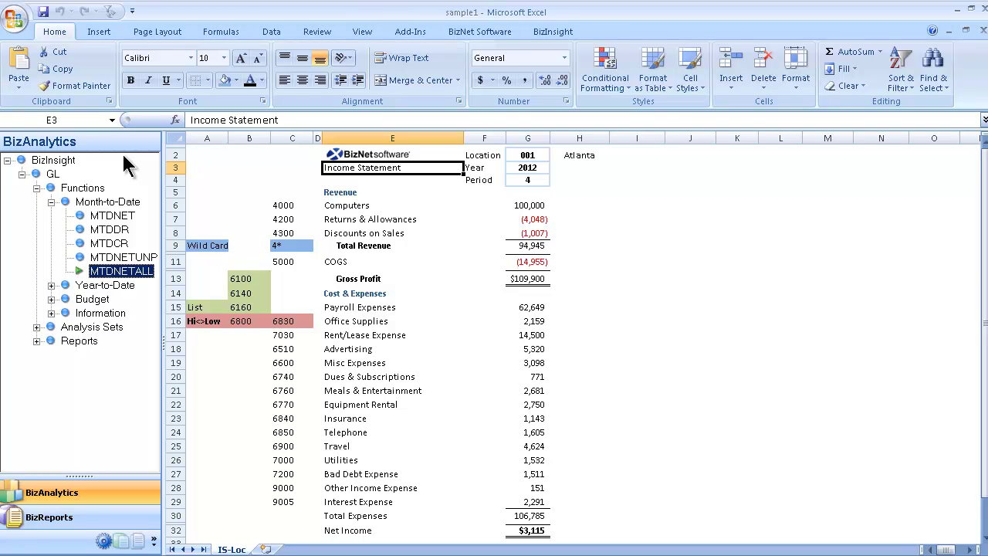
Step: Insert the MTDNET function into the Computers amount cell G6 with Company set to the absolute reference $E$2
drag(124, 217, 527, 206)
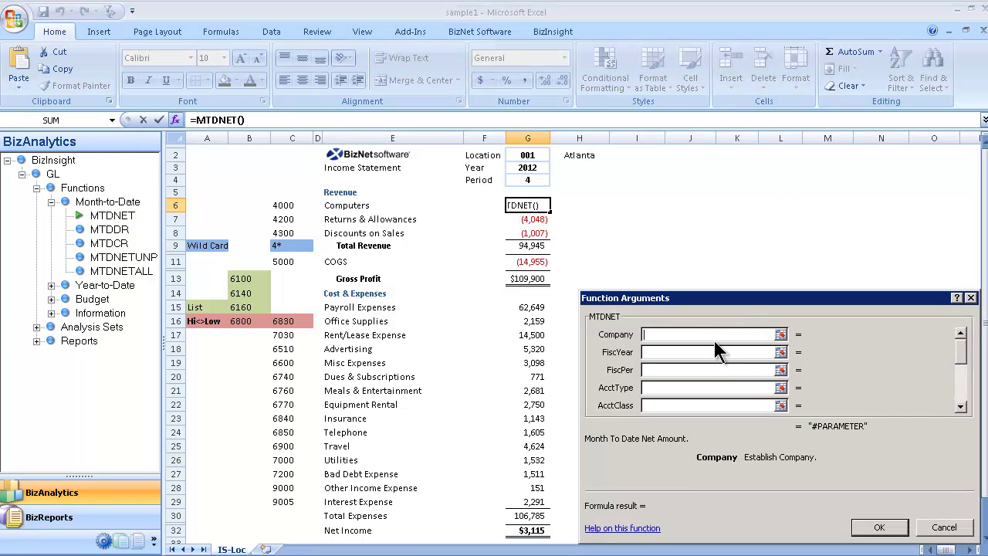
click(424, 160)
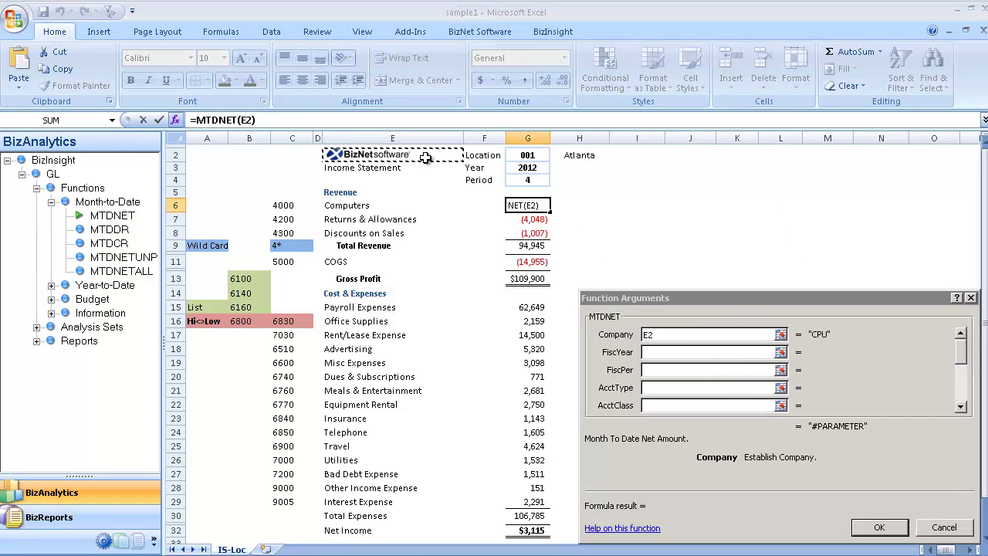
key(F4)
Step: Set the function's FiscYear argument to G$3 and FiscPer to G$4, locking only the rows
click(718, 355)
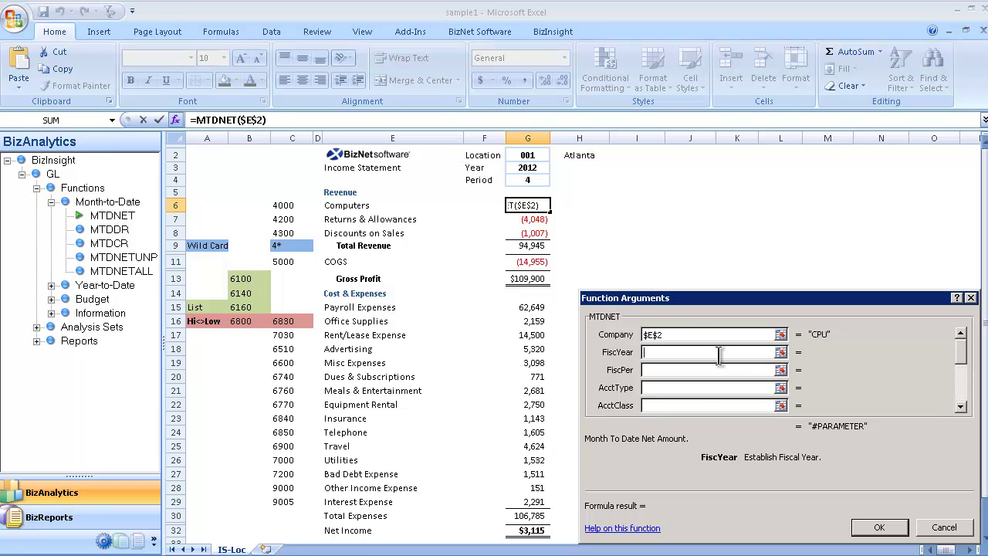
click(532, 168)
click(699, 352)
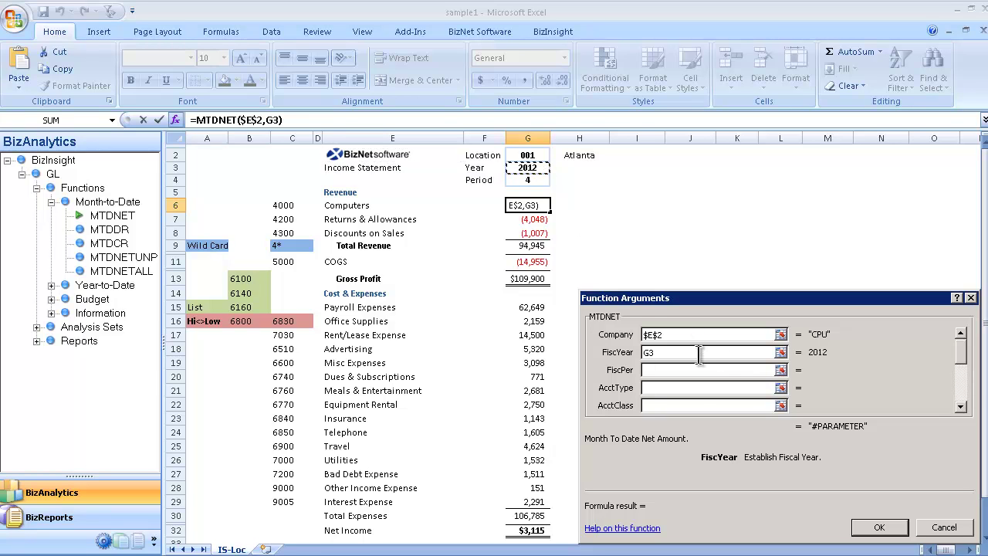
key(F4)
key(F4)
click(700, 371)
click(536, 181)
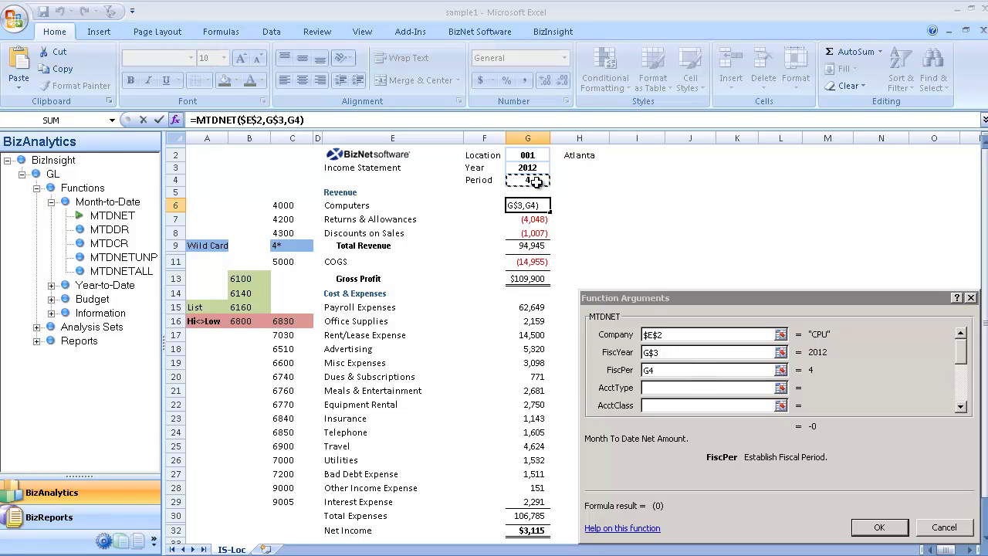
key(F4)
click(731, 371)
key(F4)
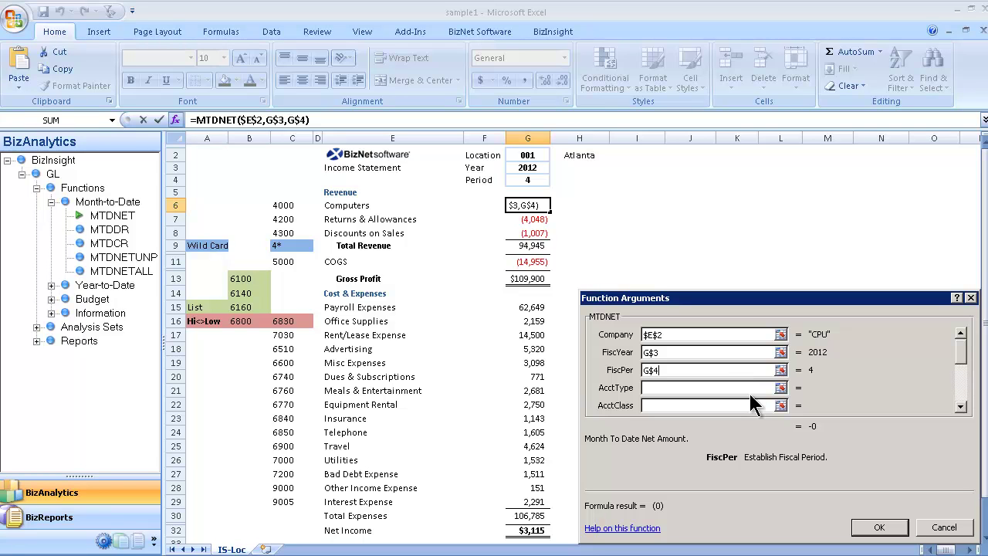
Step: Set the Seg2 argument to the location cell as the absolute reference $G$2, leaving AcctType, AcctClass and Seg1 empty
key(Tab)
key(Tab)
key(Tab)
key(Tab)
key(Tab)
key(Tab)
key(Tab)
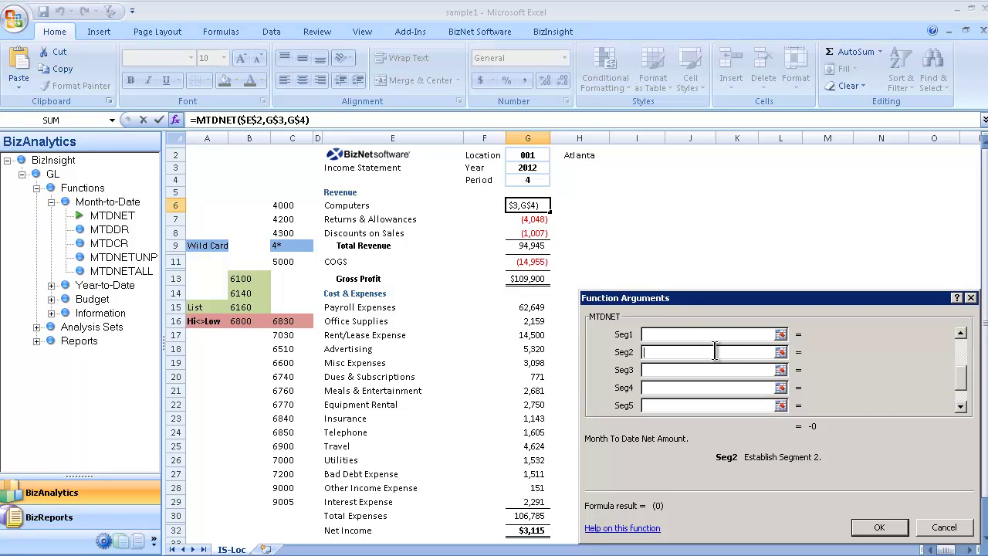
click(543, 155)
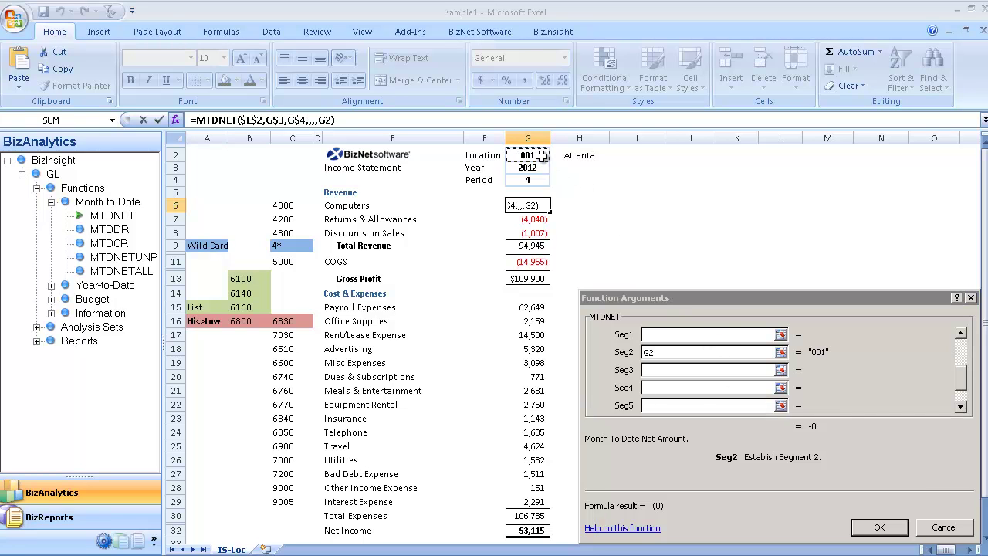
key(F4)
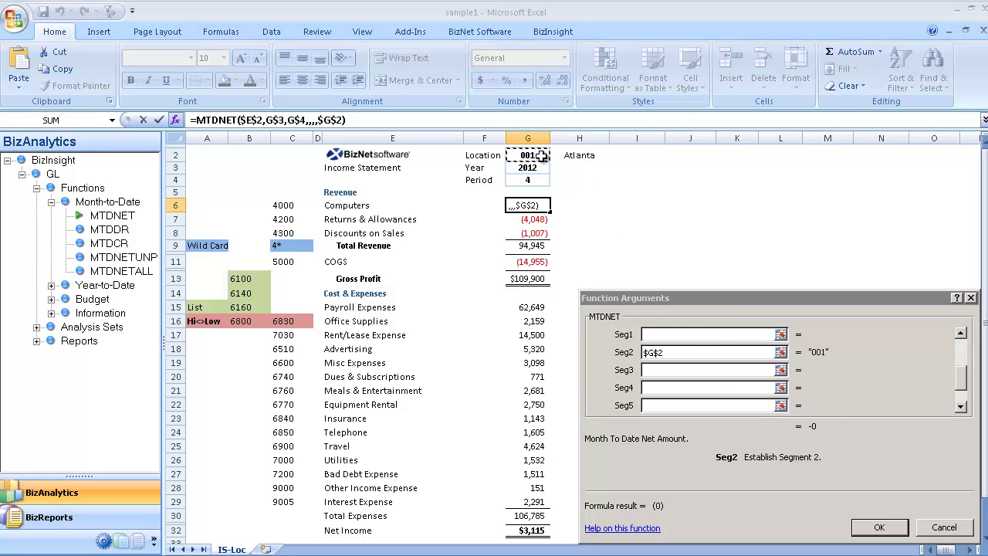
Step: Set Seg3 to $C6 to complete the function, and multiply the G6 formula by -1
click(678, 371)
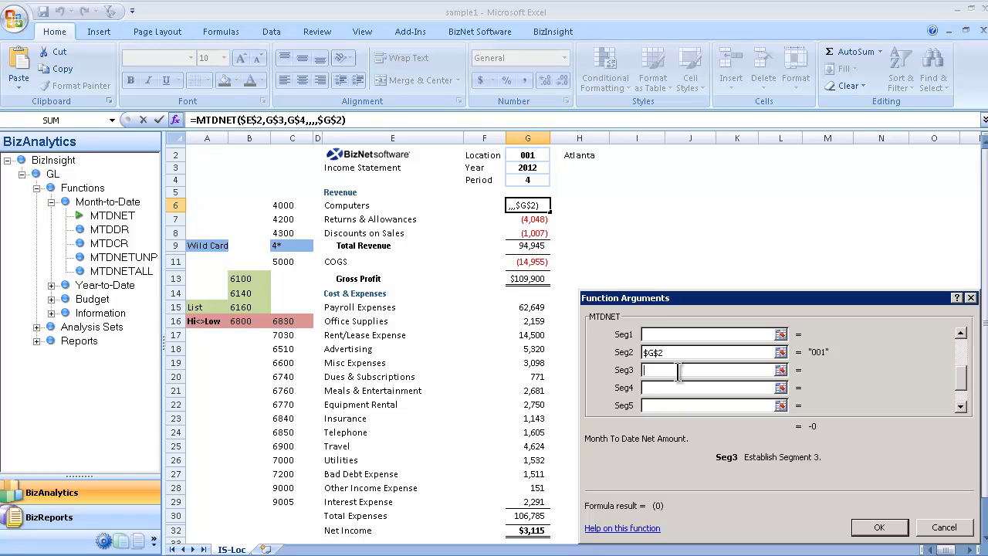
click(292, 206)
click(679, 370)
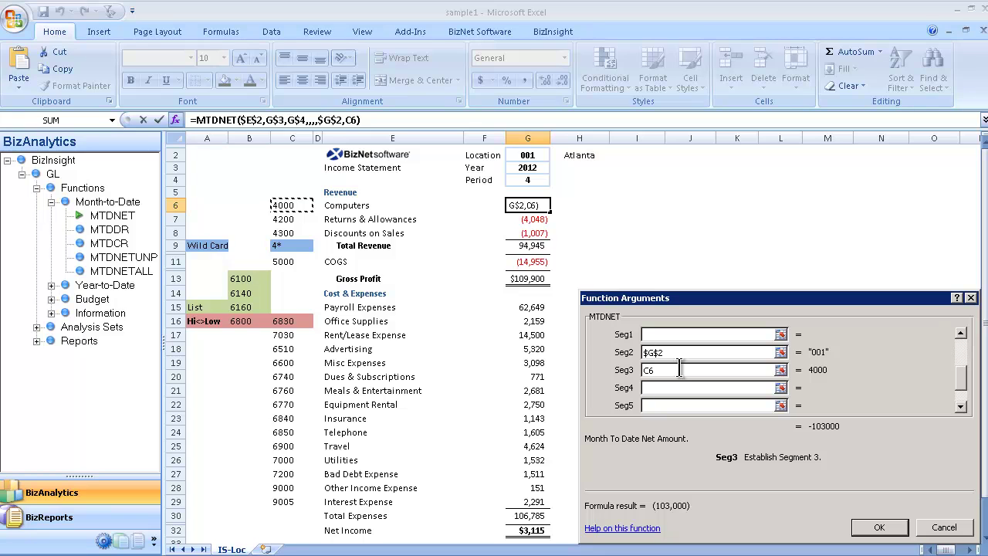
key(F4)
key(F4)
key(F4)
click(860, 525)
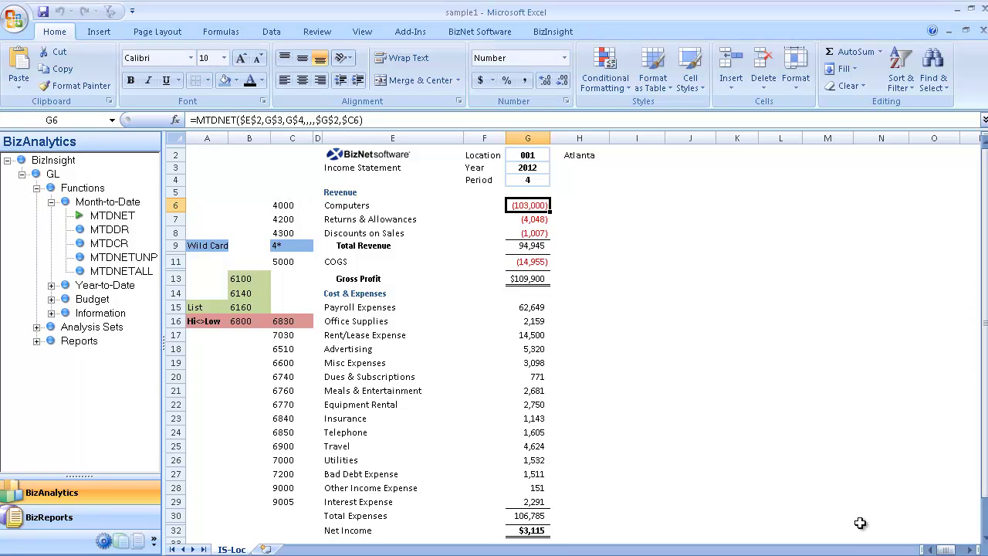
click(481, 121)
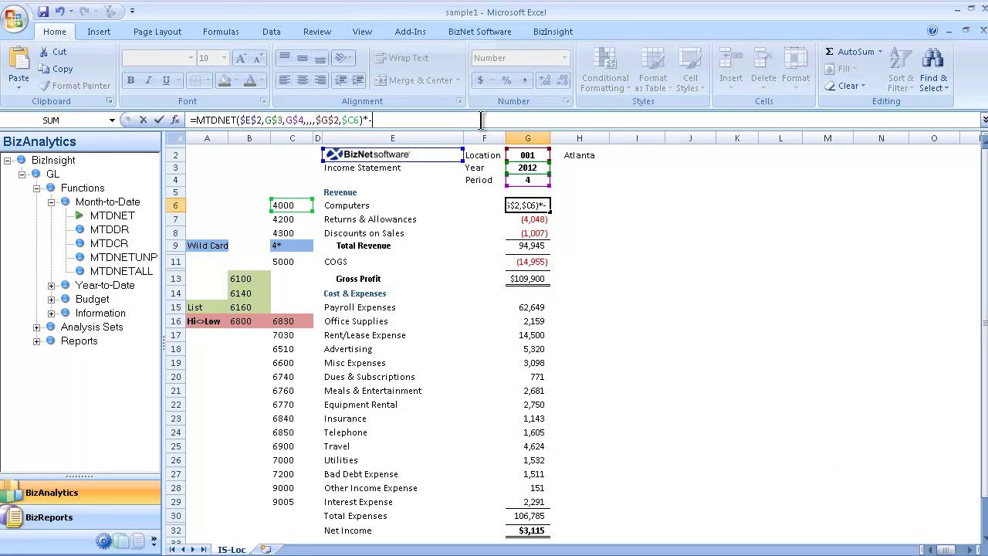
key(Return)
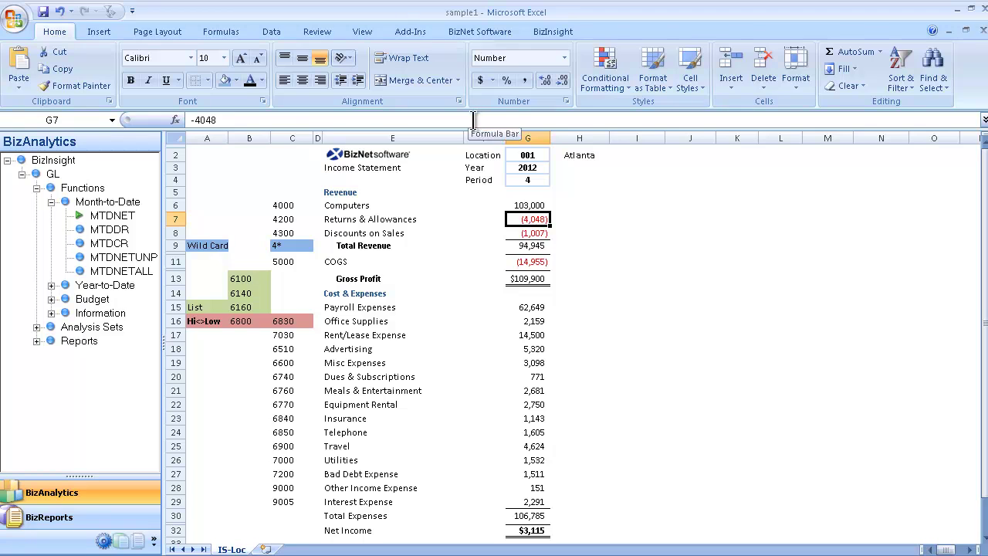
Step: Copy the G6 formula to G7:G9, pasting only formulas and number formats
click(530, 205)
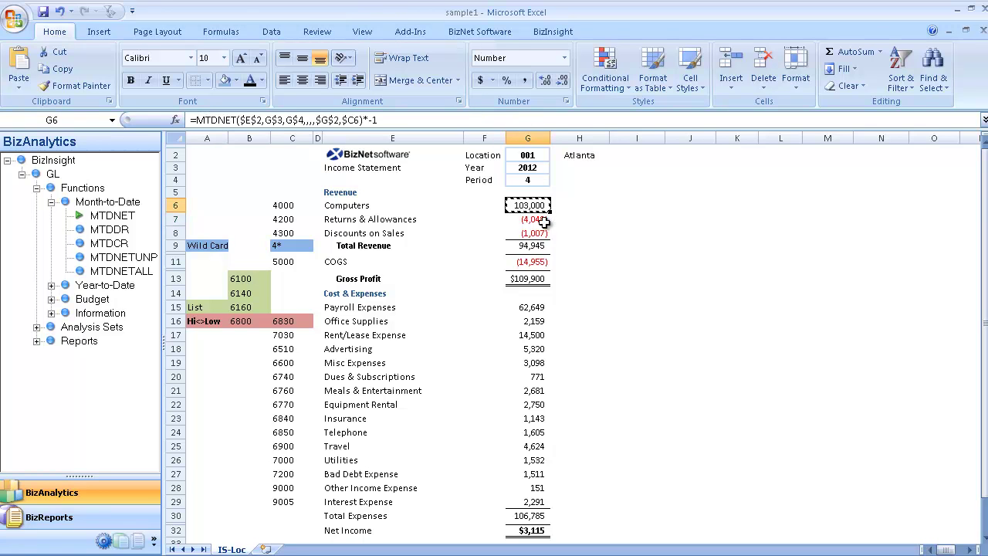
drag(536, 220, 536, 243)
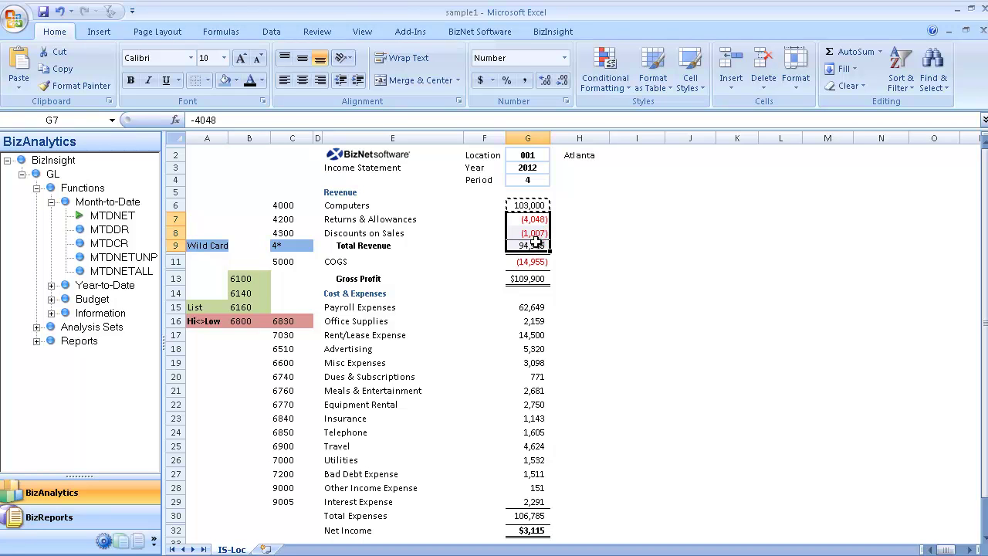
right_click(536, 244)
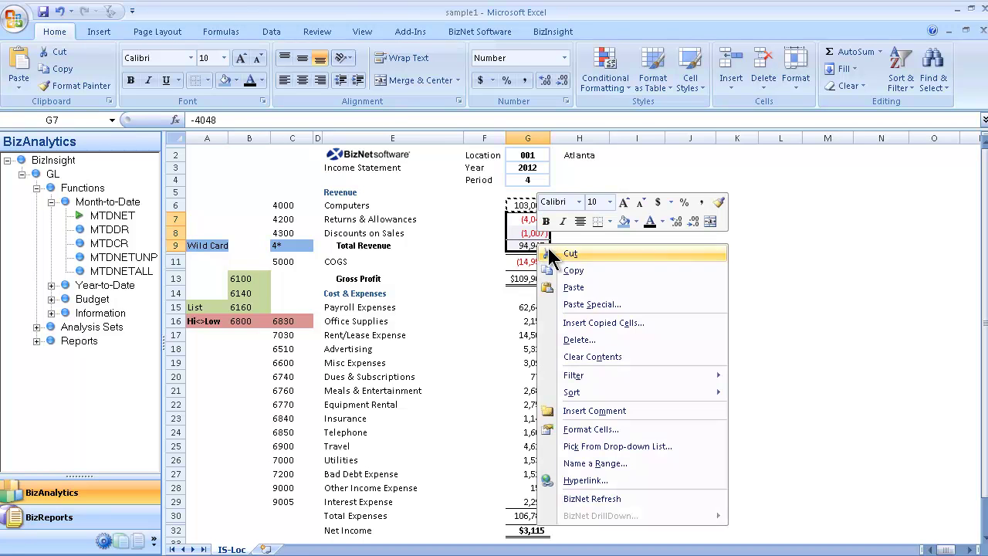
click(602, 307)
click(629, 255)
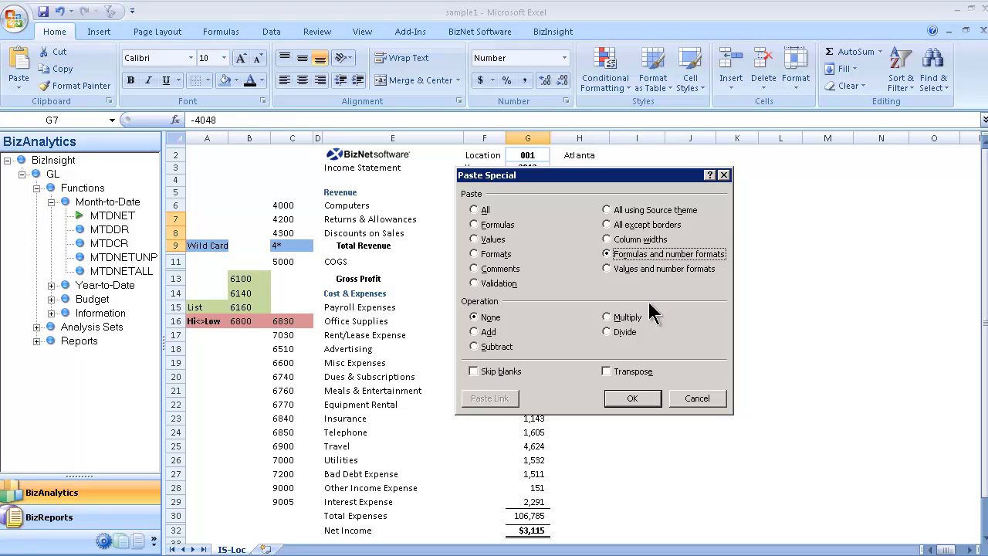
click(645, 400)
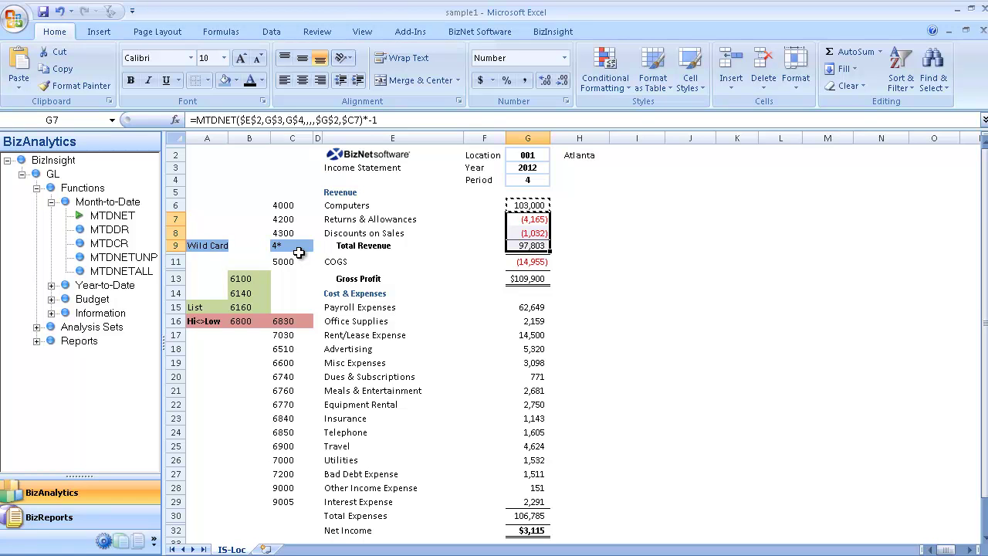
Step: Paste the copied formula into the Payroll Expenses cell G15 and remove its *-1 multiplier
click(519, 306)
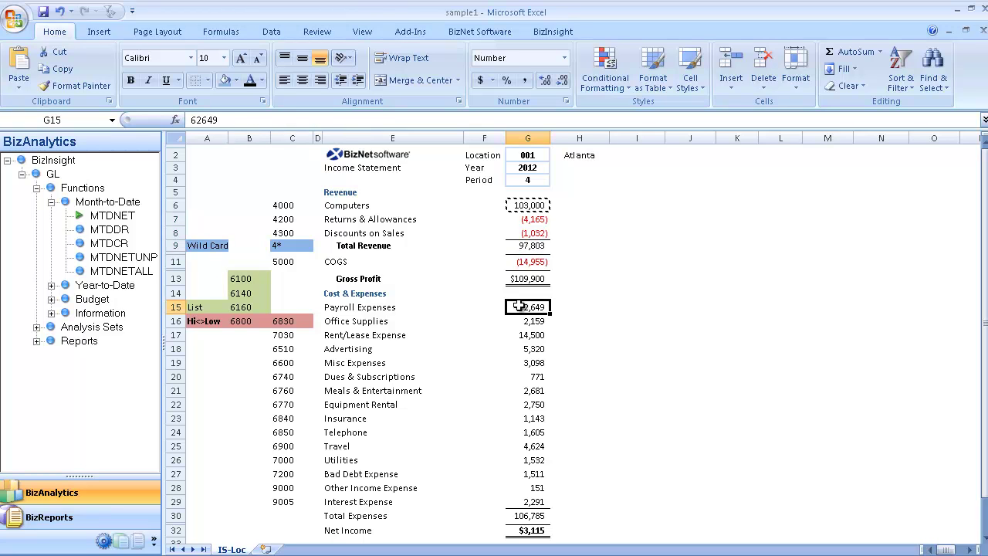
key(ctrl+v)
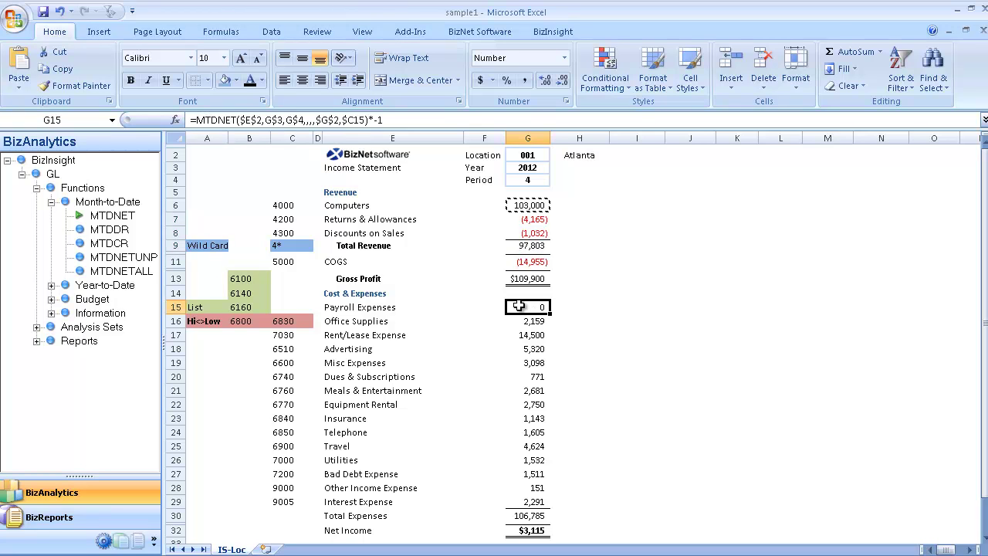
click(468, 120)
key(BackSpace)
key(BackSpace)
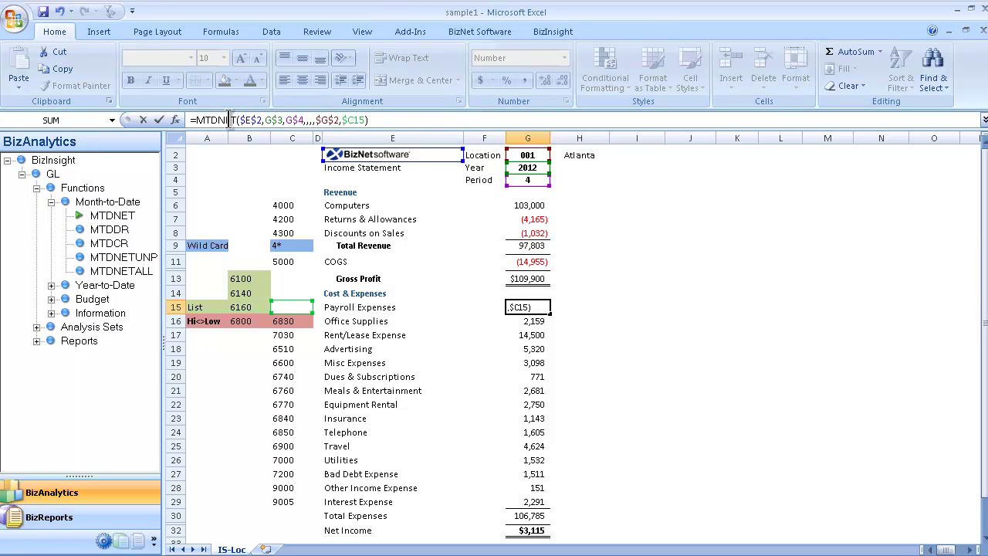
Step: Set Seg3 in the Payroll Expenses formula to the account list $B$13:$B$15, and fill the formula down through G17
click(175, 120)
key(Tab)
key(Tab)
key(Tab)
key(Tab)
key(Tab)
key(Tab)
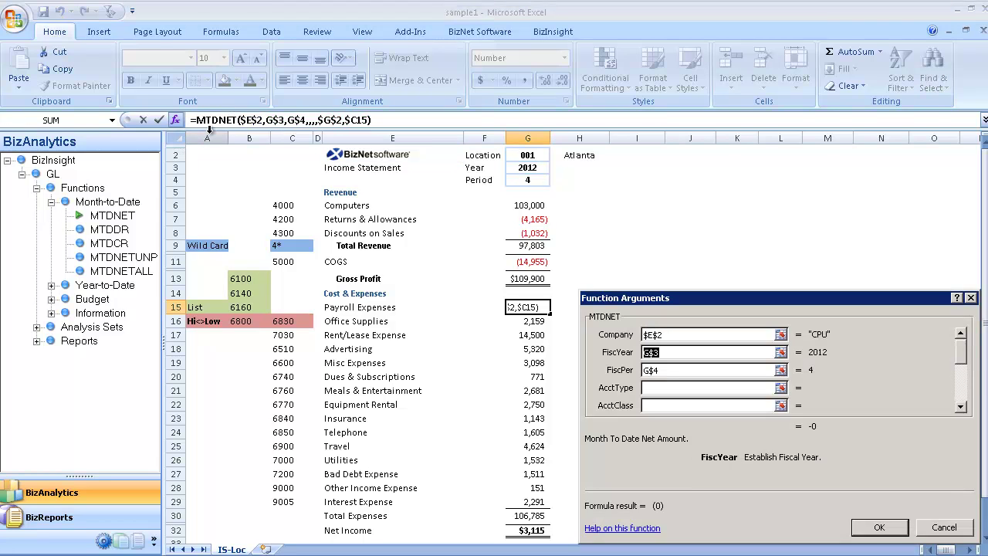
key(Tab)
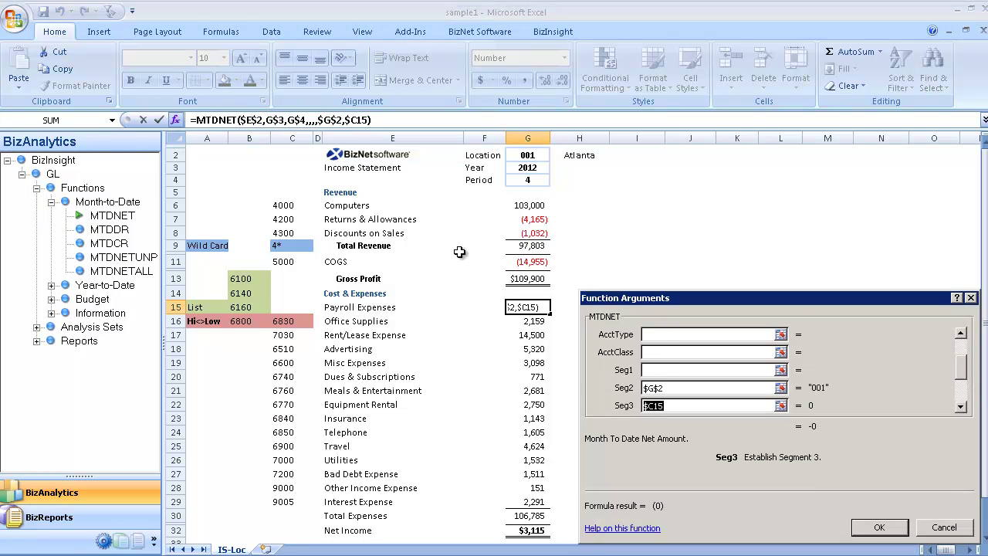
click(247, 282)
drag(247, 282, 247, 307)
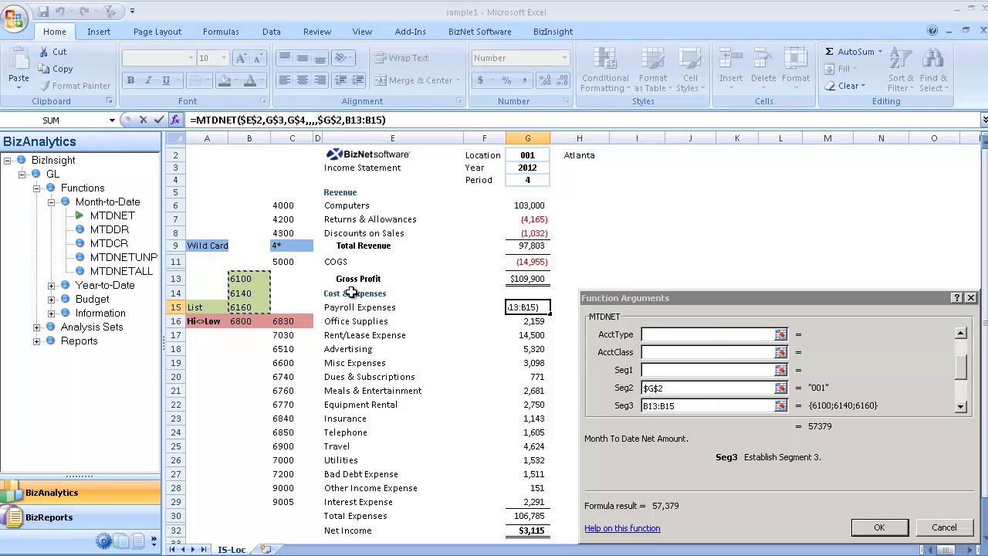
key(F4)
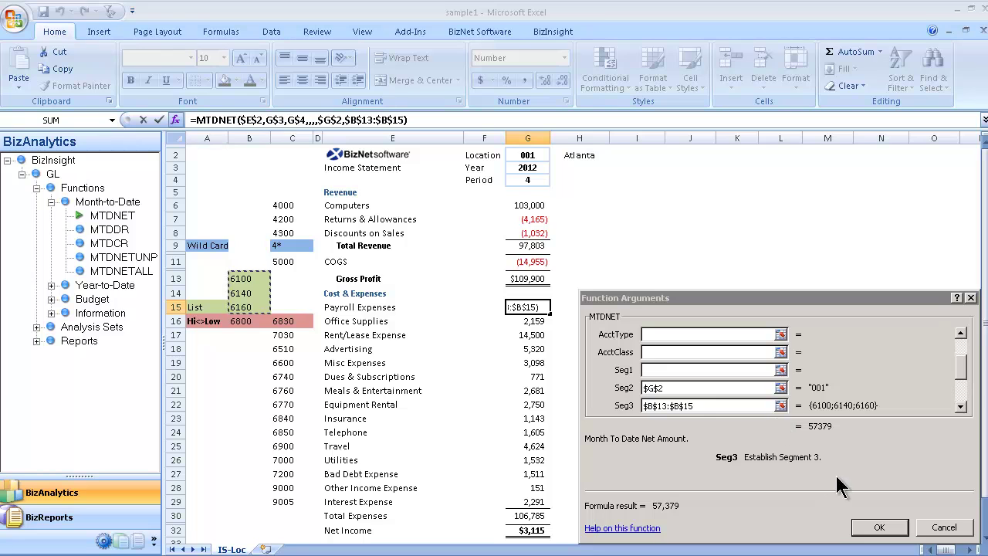
click(878, 526)
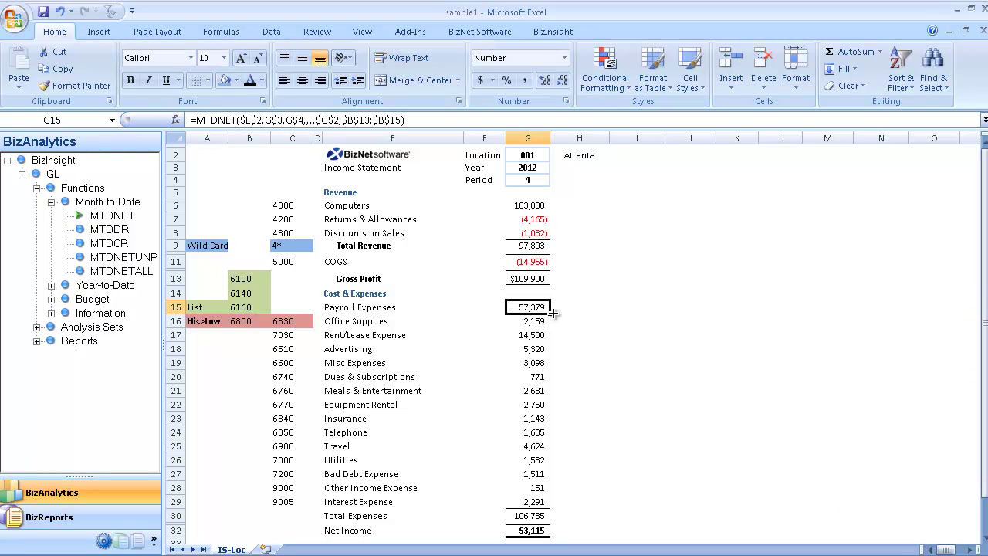
drag(553, 312, 551, 340)
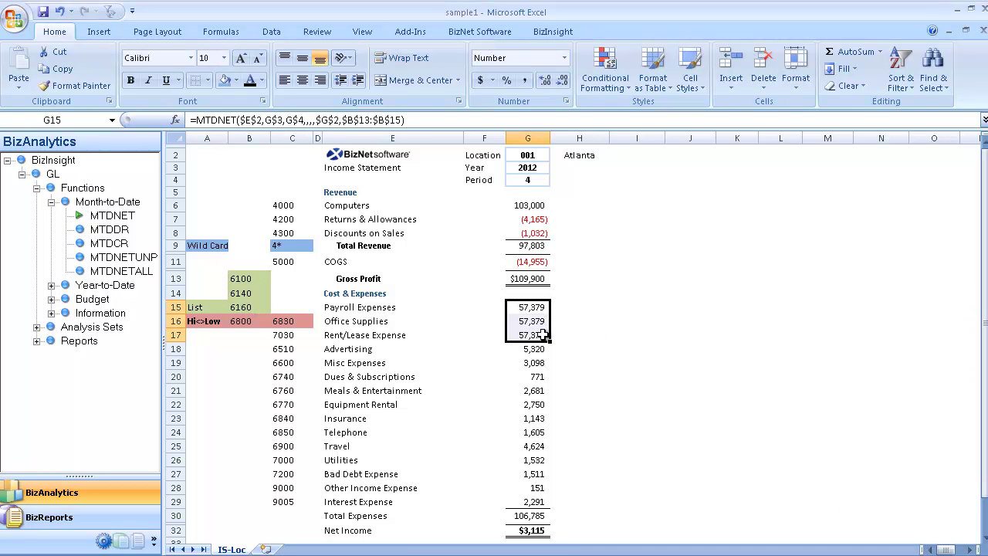
Step: Set Seg3 in the Office Supplies formula in G16 to the high-low account range $B$16:$C$16
click(527, 331)
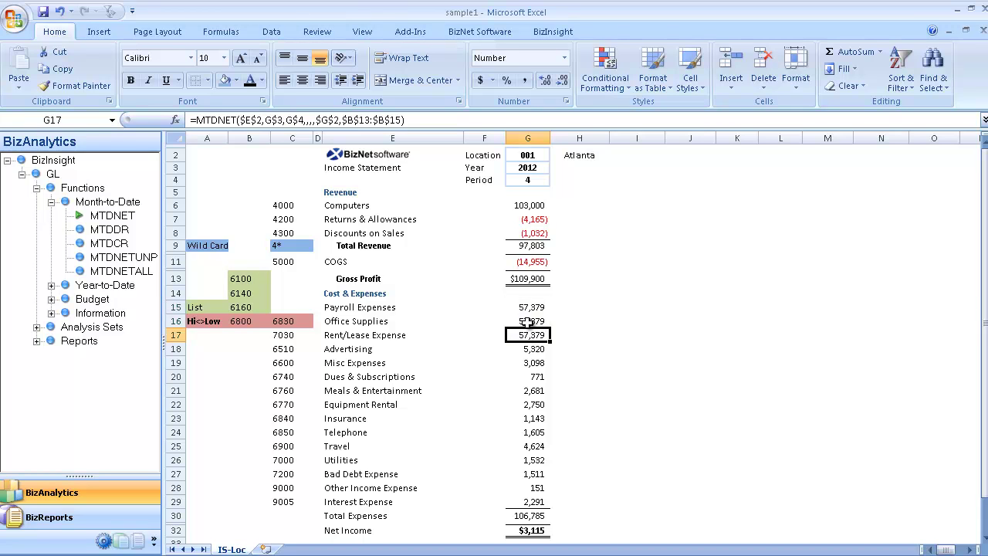
click(529, 323)
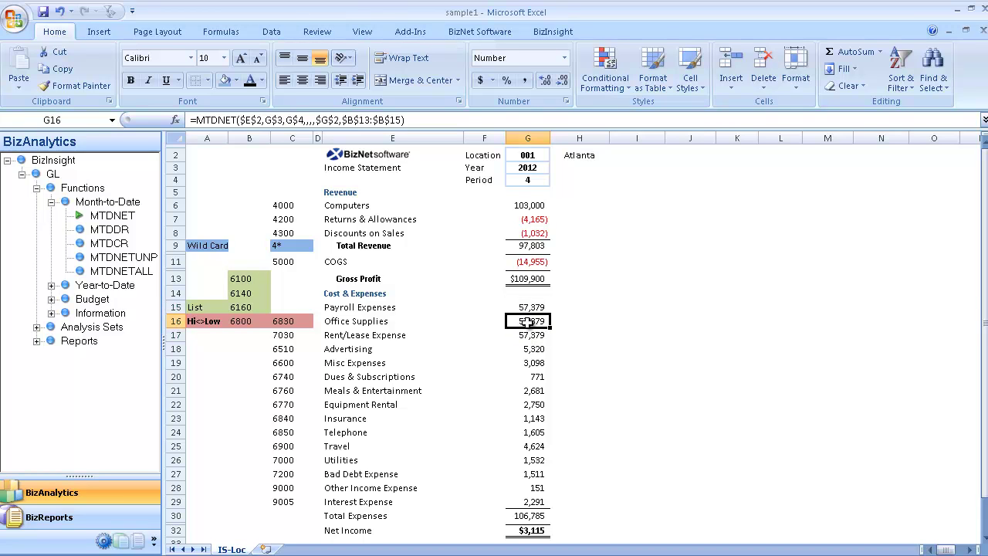
click(214, 120)
click(176, 120)
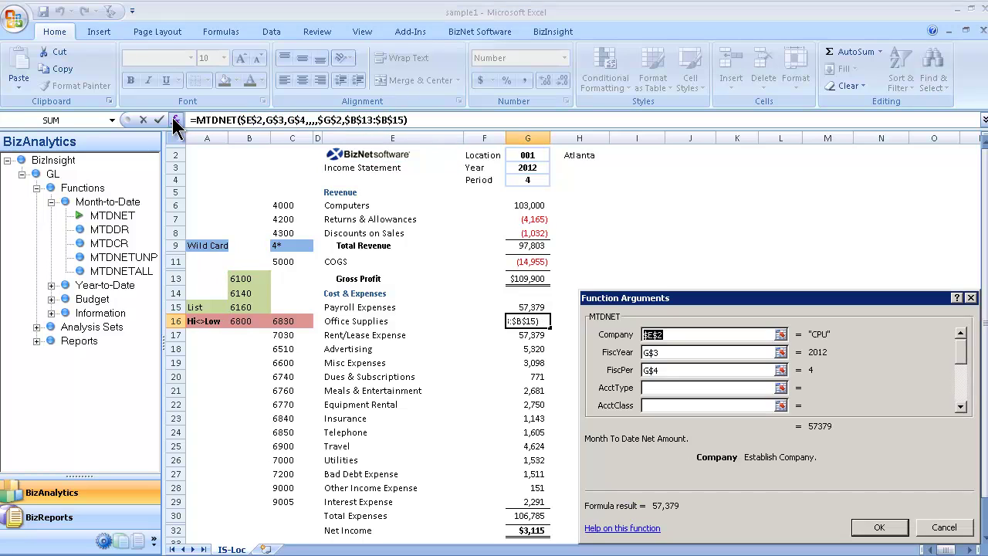
key(Tab)
key(Tab)
key(Tab)
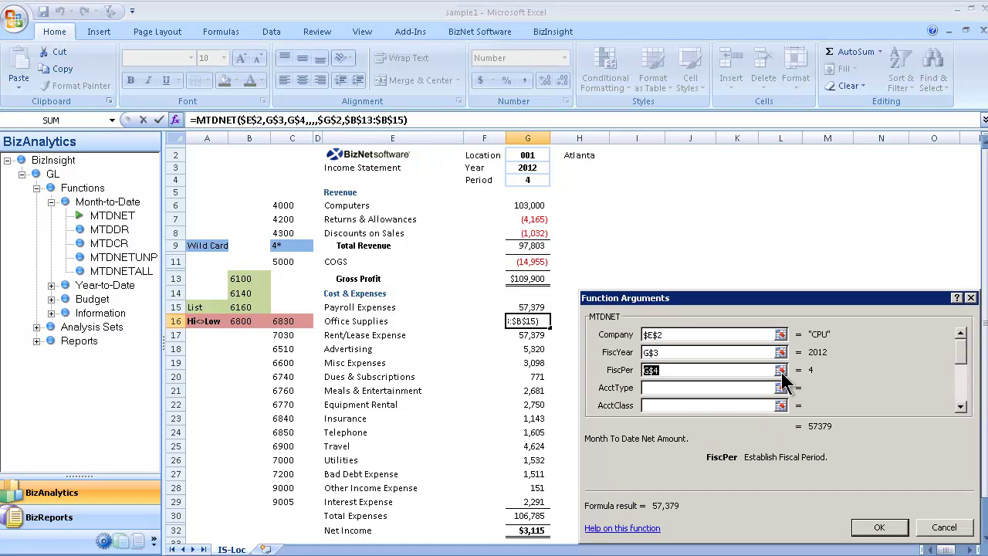
key(Tab)
key(Tab)
key(Tab)
key(Tab)
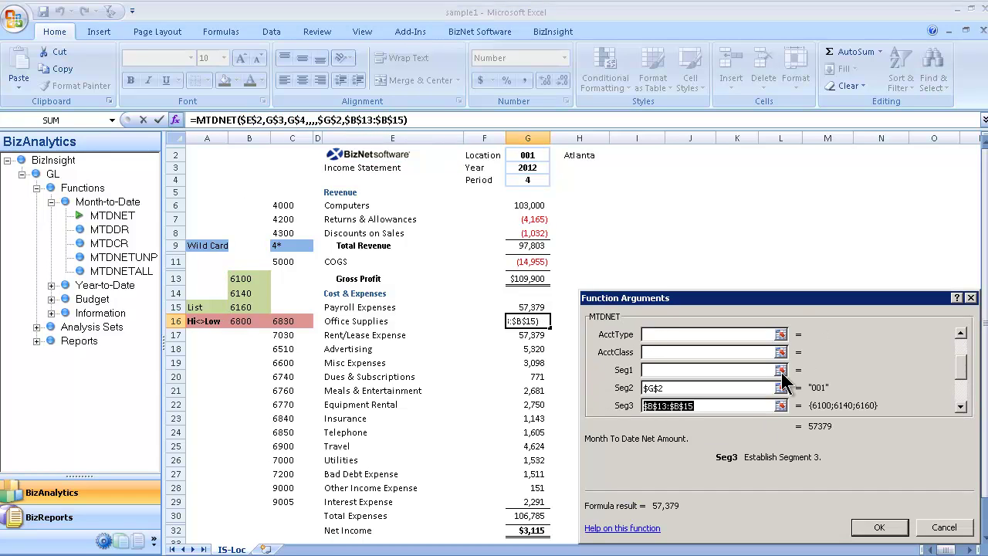
drag(255, 325, 283, 322)
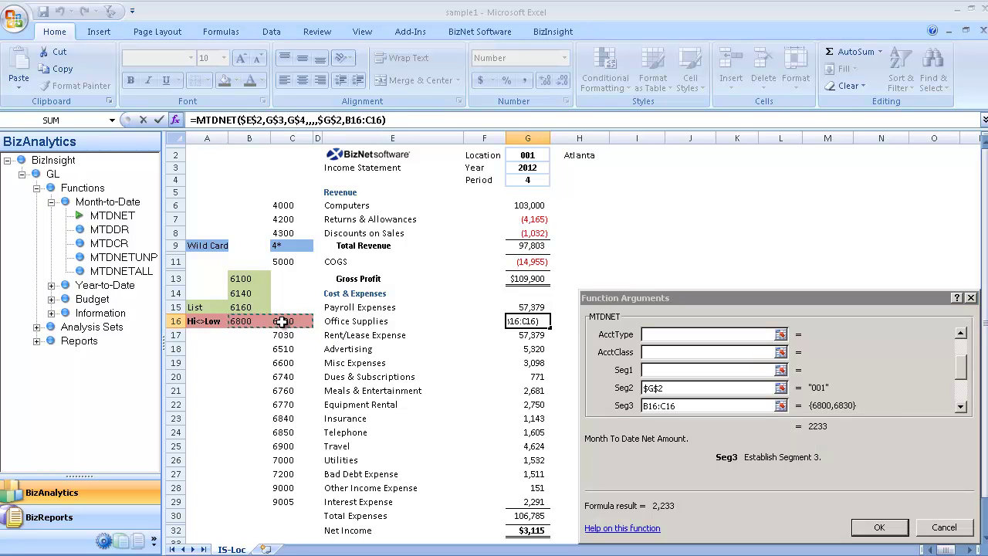
key(F4)
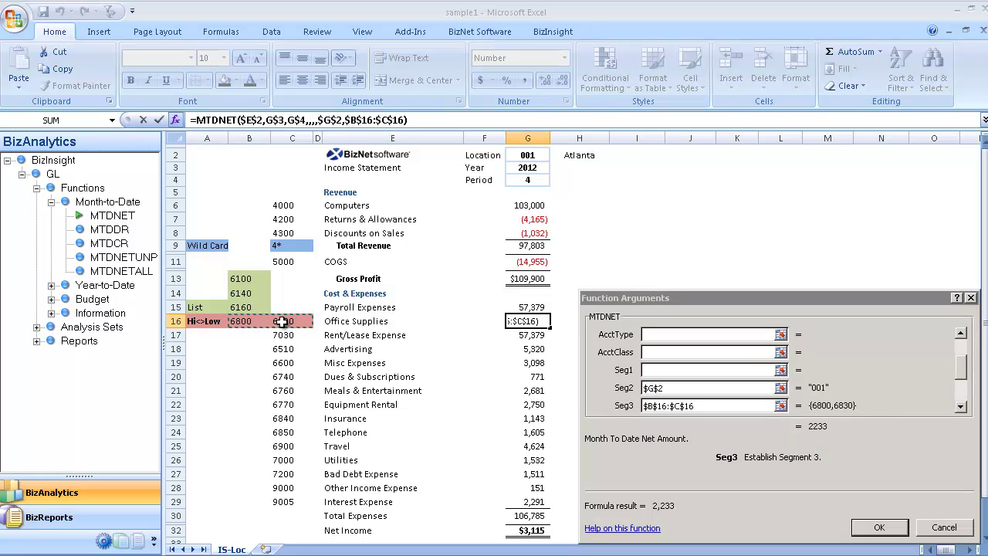
click(876, 526)
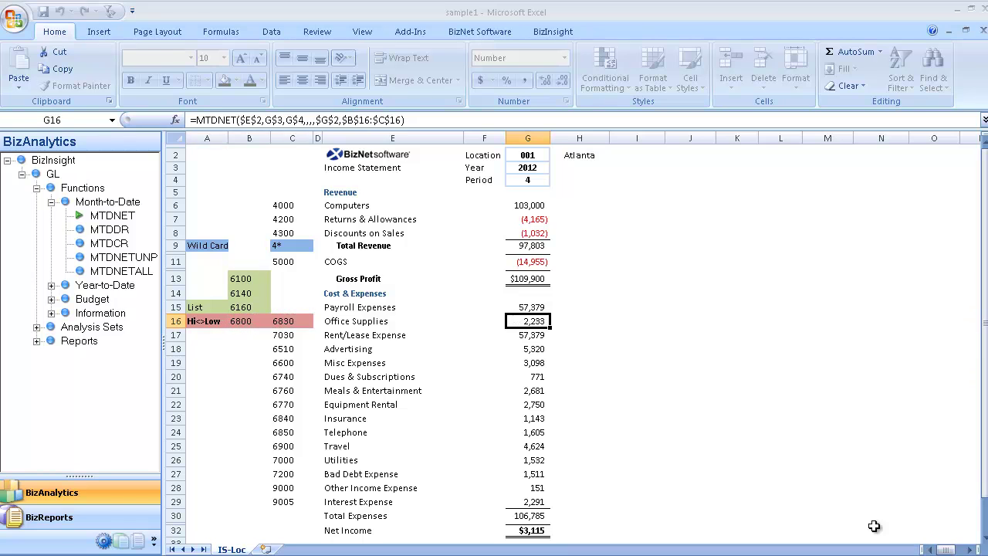
Step: Set Seg3 in the Rent/Lease Expense formula in G17 to $C17, and fill the formula down through Interest Expense in G29
click(525, 335)
click(259, 120)
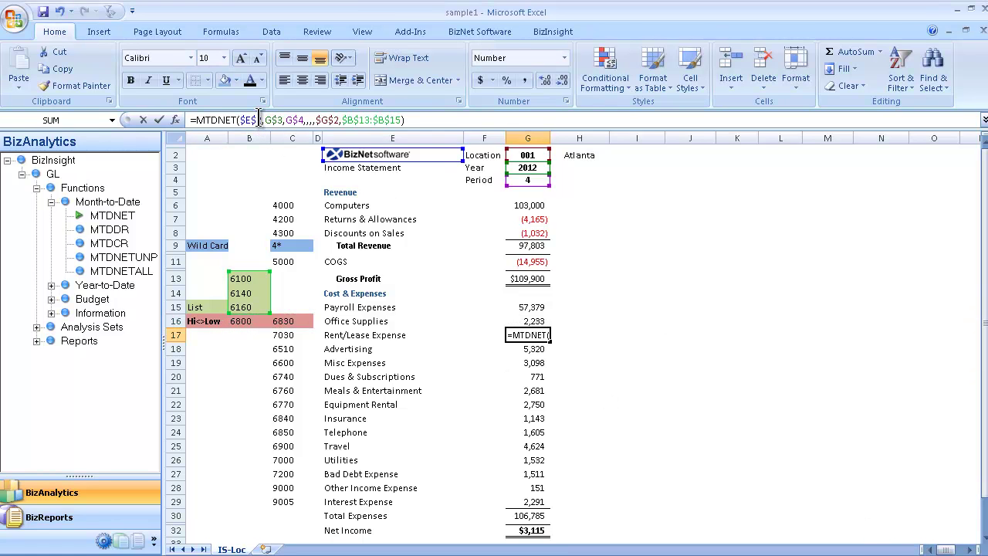
click(175, 120)
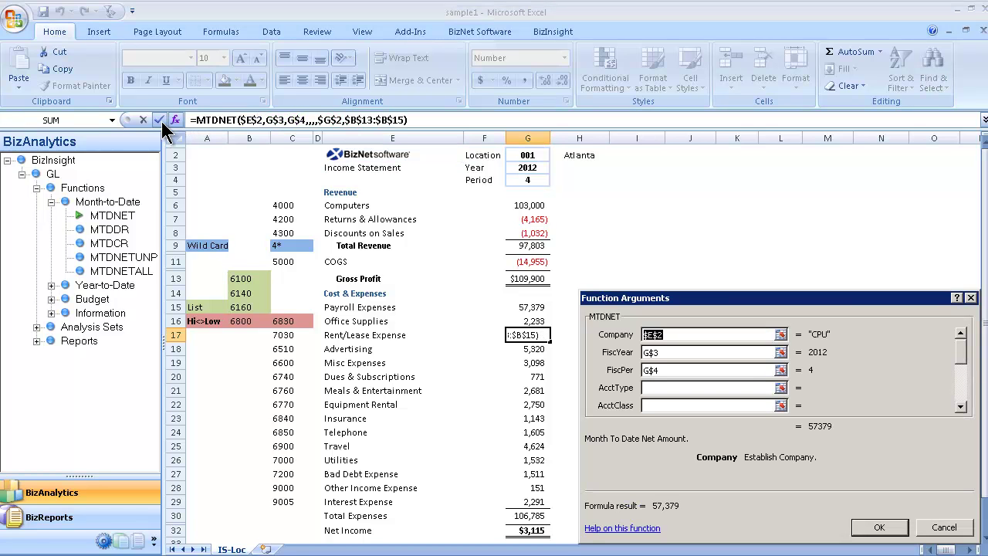
key(Tab)
key(Tab)
key(Tab)
key(Tab)
key(Tab)
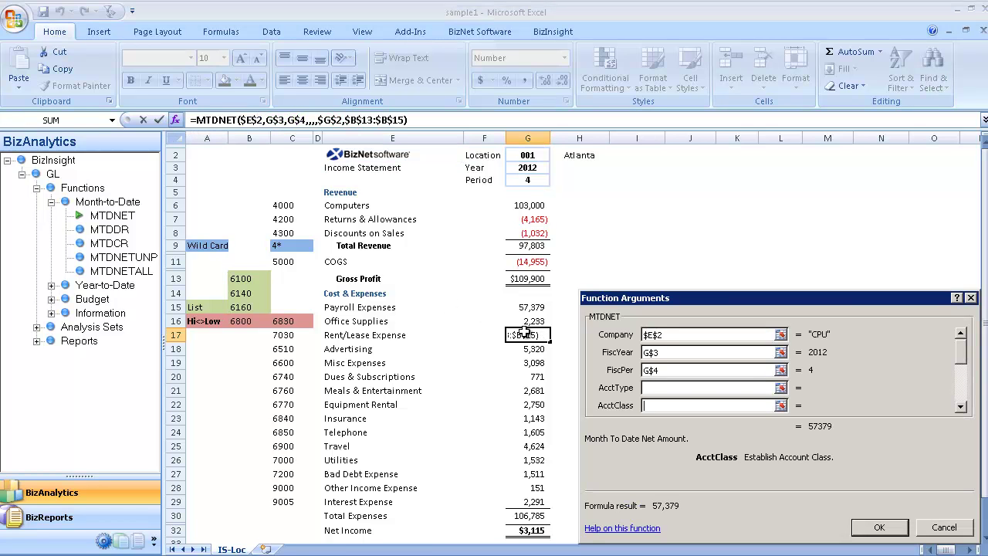
key(Tab)
key(Tab)
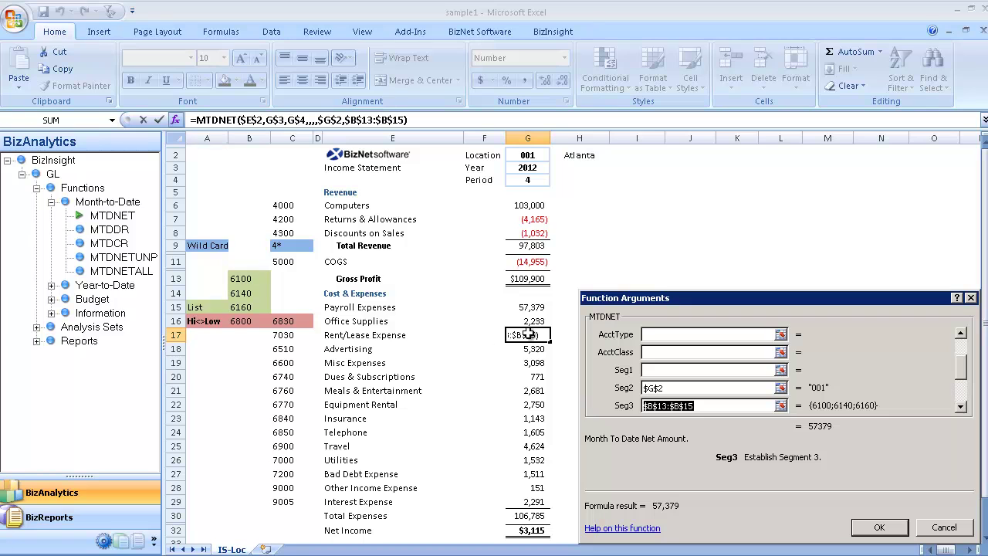
click(275, 337)
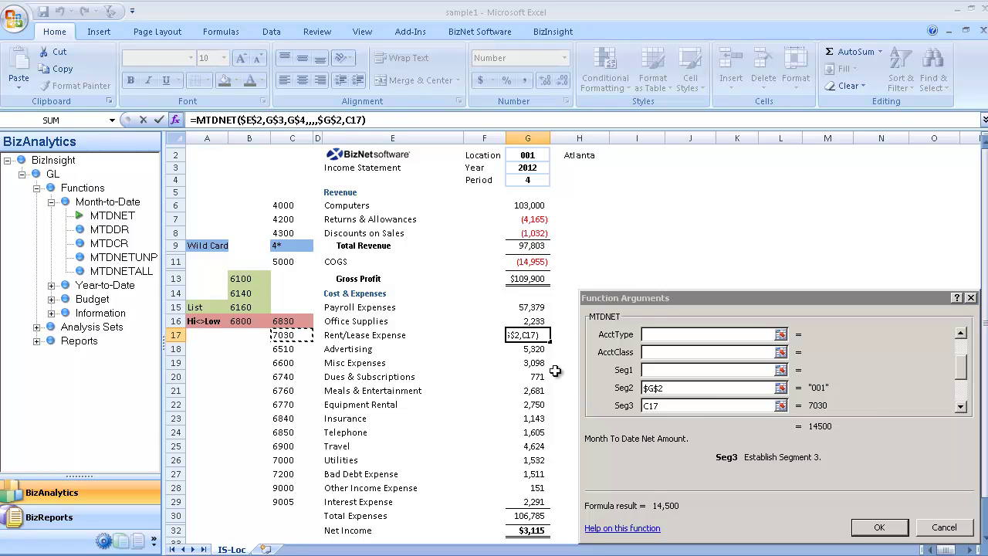
click(667, 407)
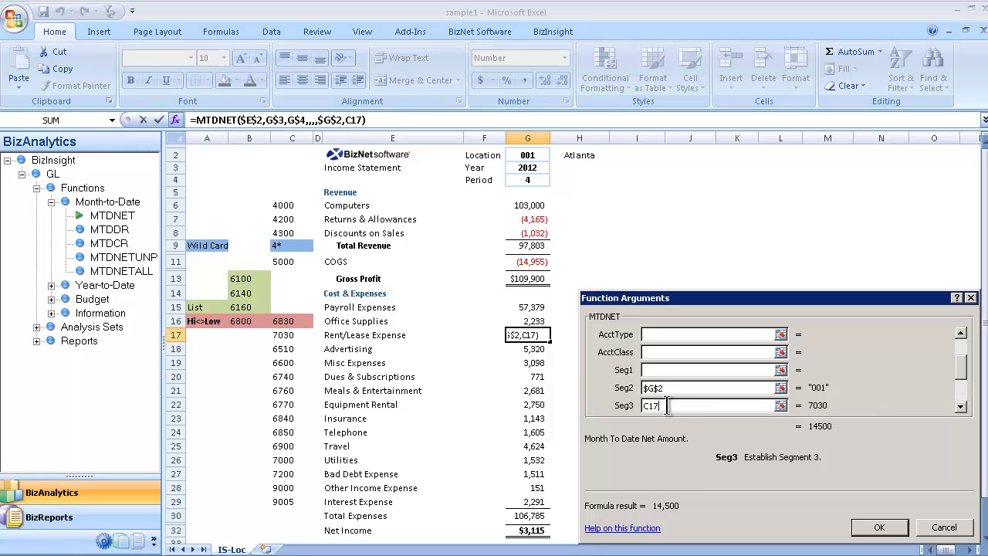
key(F4)
key(F4)
click(881, 528)
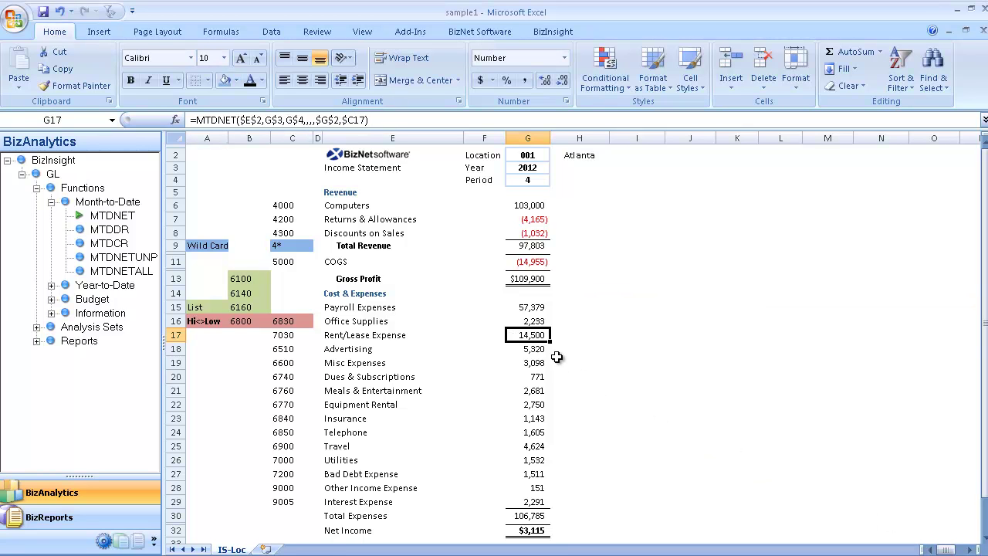
drag(551, 344, 549, 508)
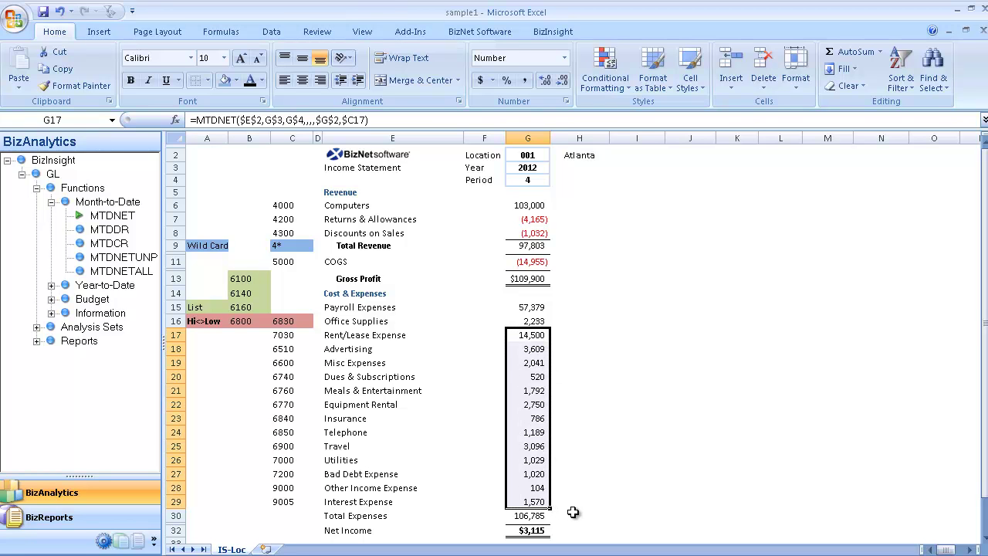
Step: Fill the period column G4:G32 across through column J, continuing the period numbers from 4 to 7
click(524, 181)
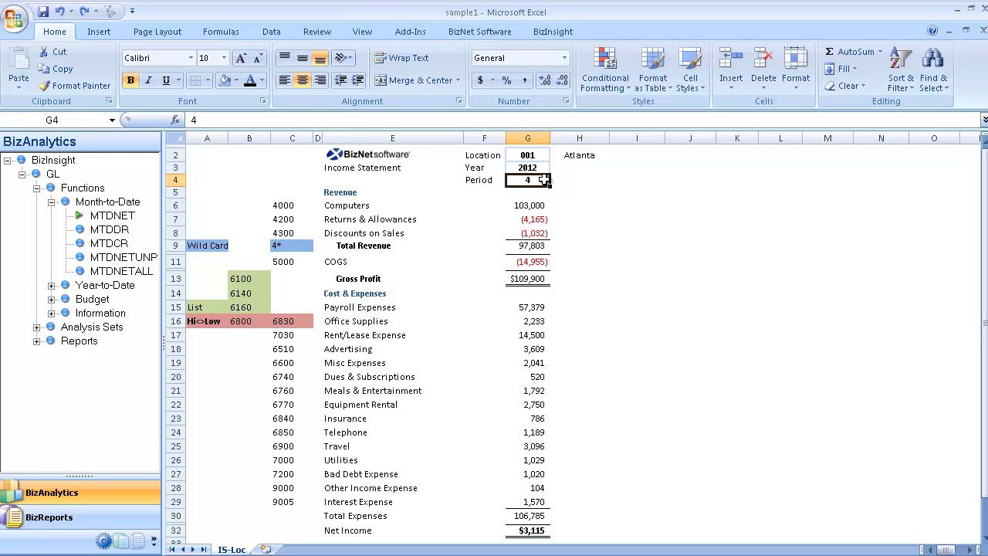
drag(545, 180, 730, 509)
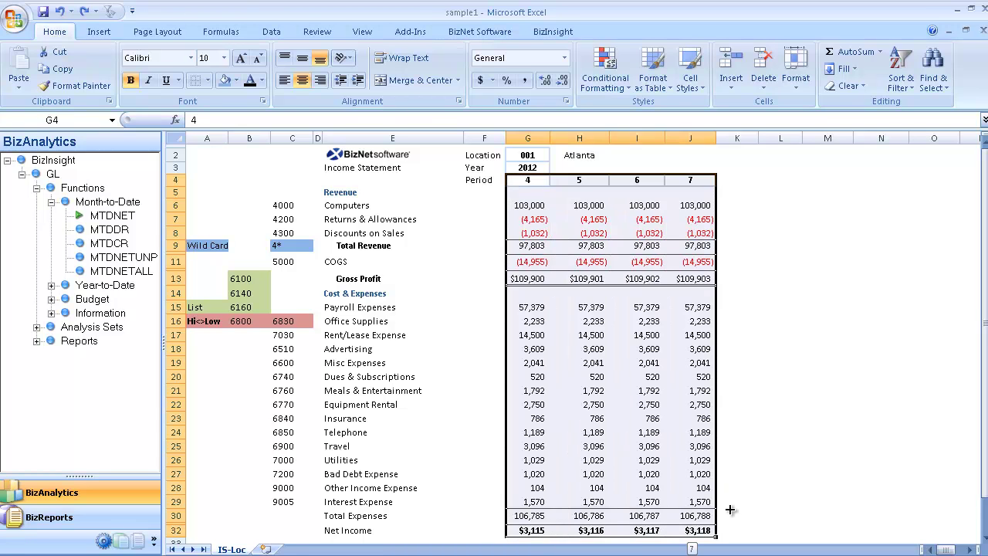
Step: Replace the Computers formula in J6 with an AutoSum of G6:I6
click(694, 204)
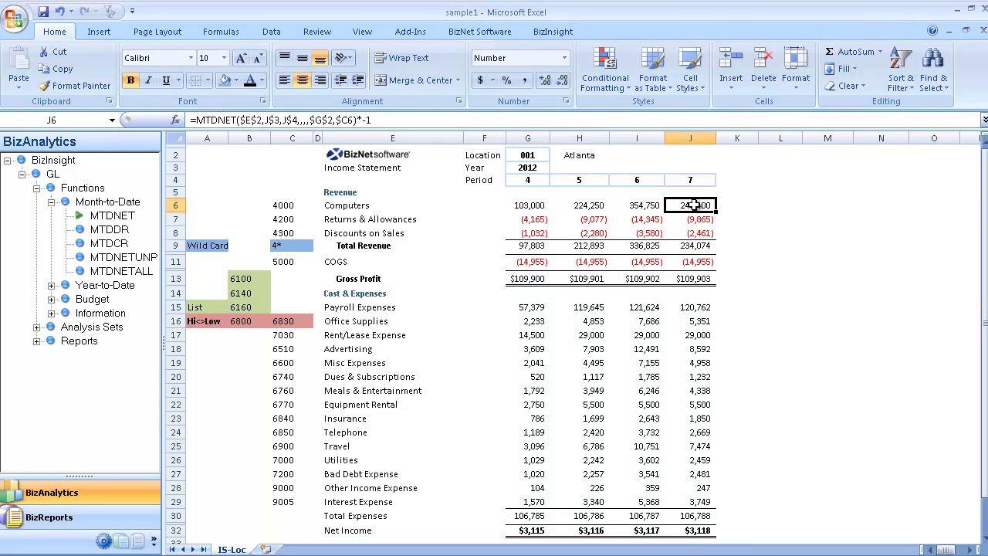
click(857, 51)
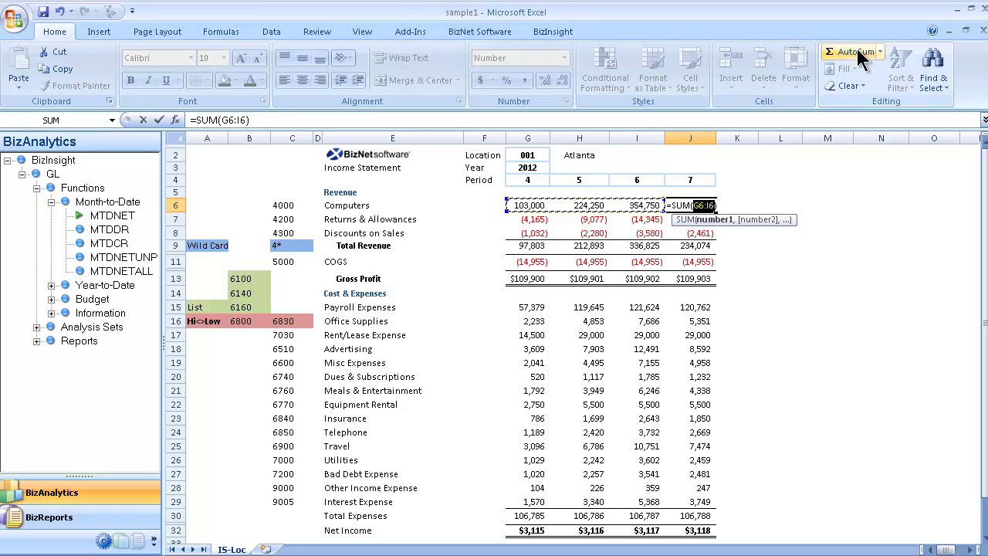
key(Return)
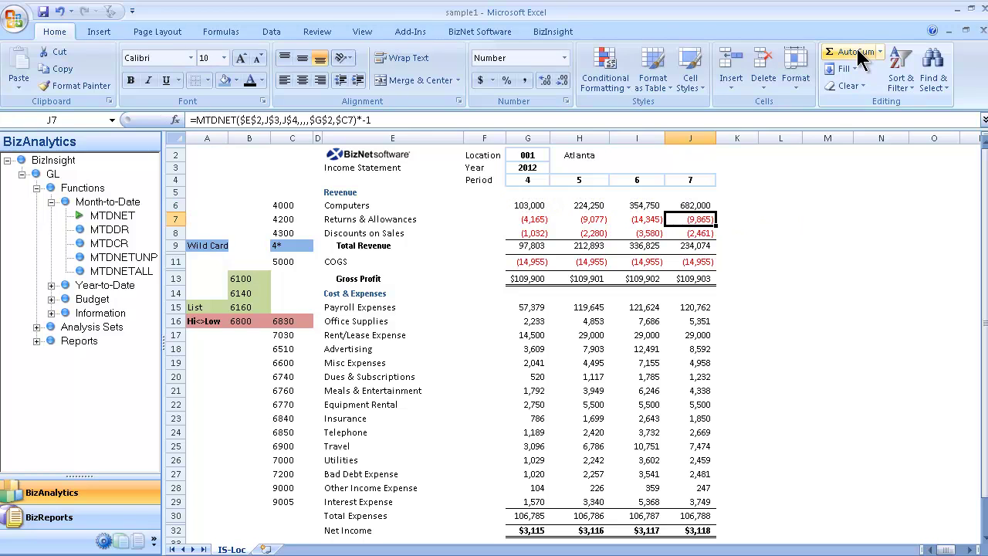
Step: Copy the J6 sum to J7:J32, pasting only formulas and number formats
click(699, 207)
key(ctrl+c)
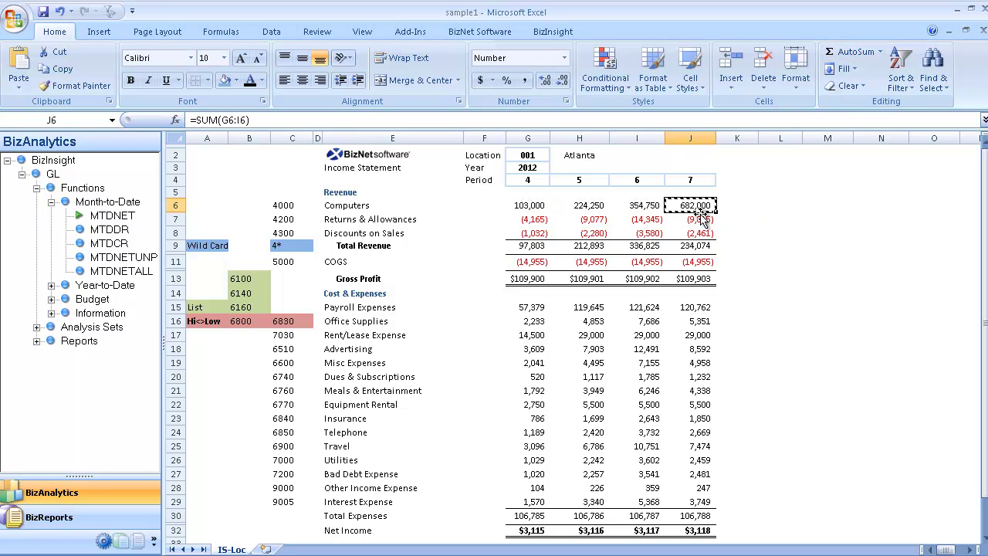
drag(700, 220, 696, 530)
right_click(697, 529)
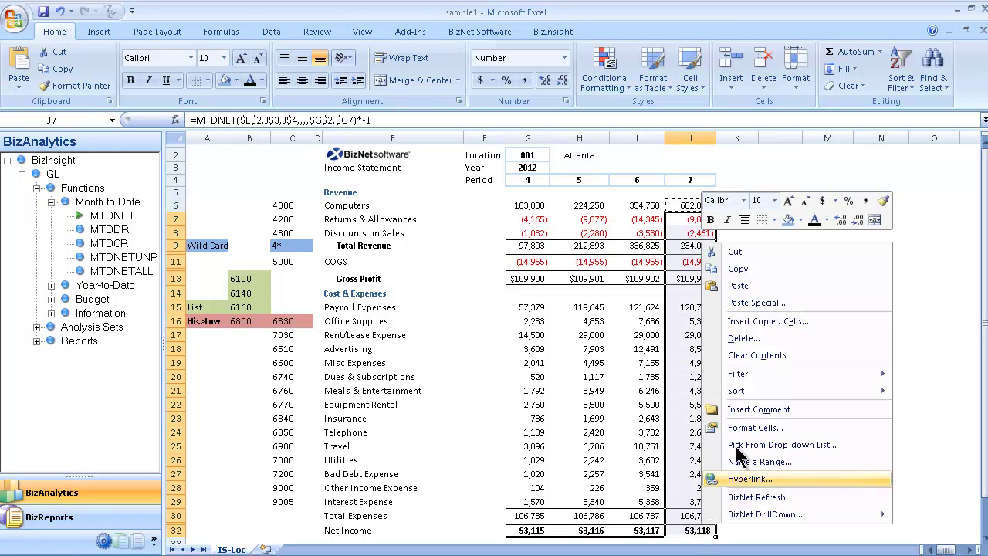
click(795, 302)
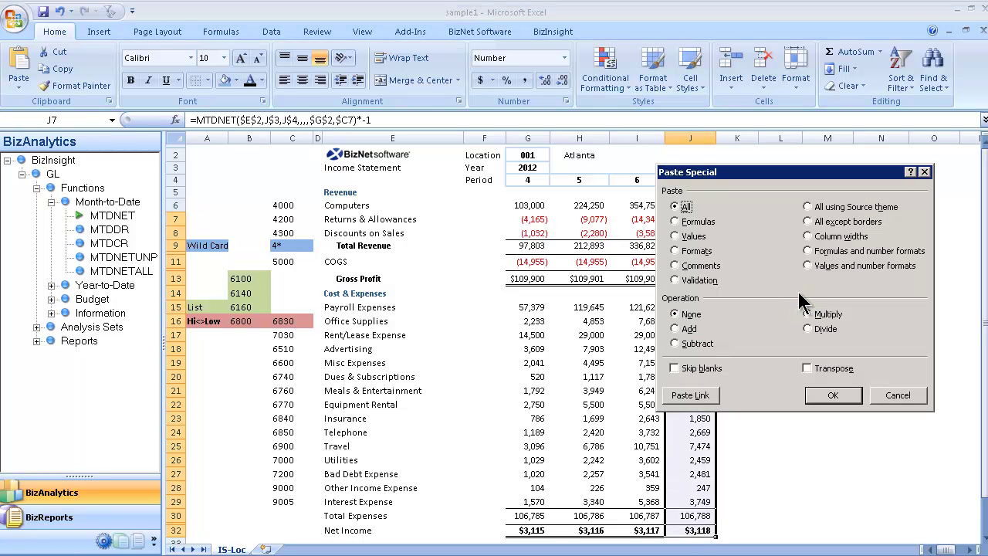
click(857, 251)
click(833, 395)
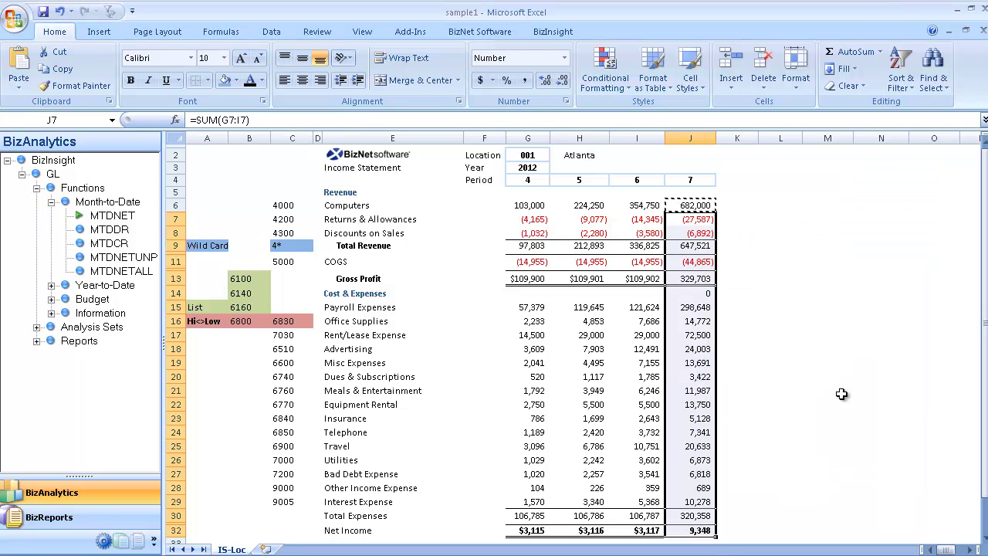
Step: Change the column J heading in J4 to Totals
click(699, 181)
text(Totals)
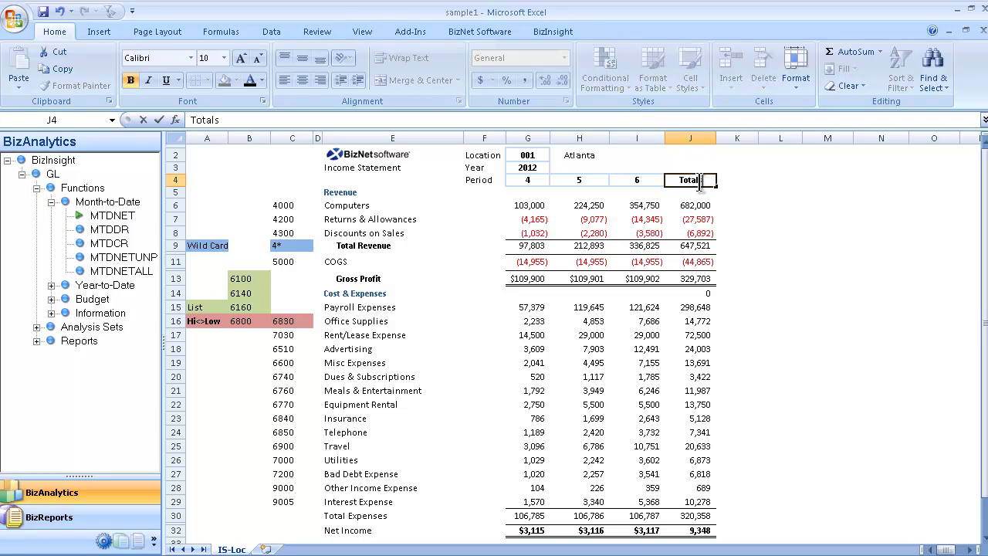
key(ctrl+Return)
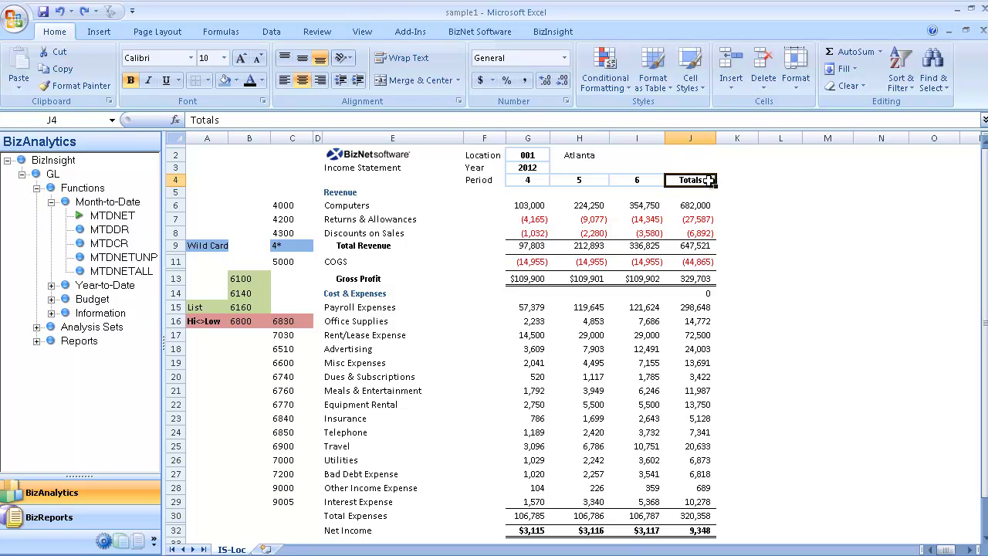
Step: Copy the year, period and amounts block G3:J32 and paste it starting at L3
click(523, 167)
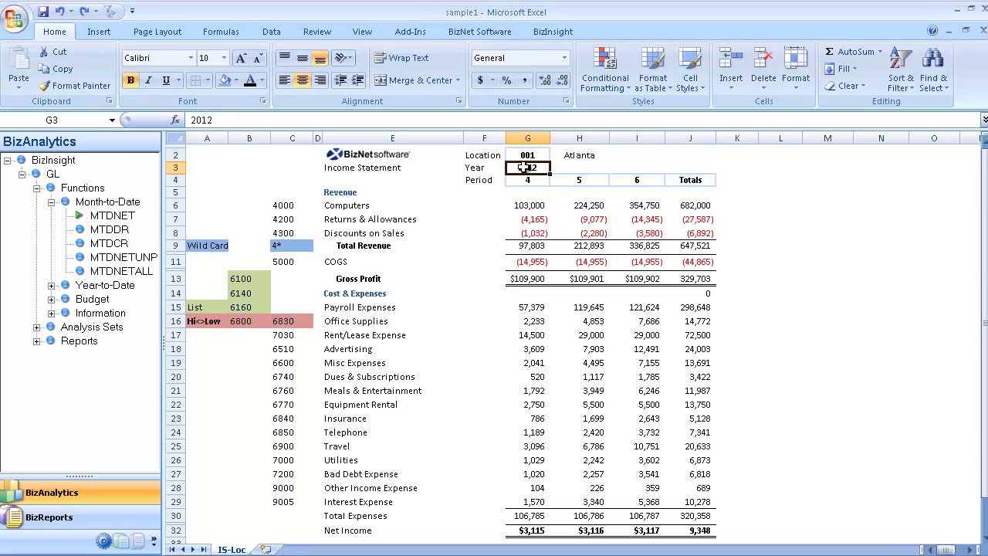
shift+click(695, 529)
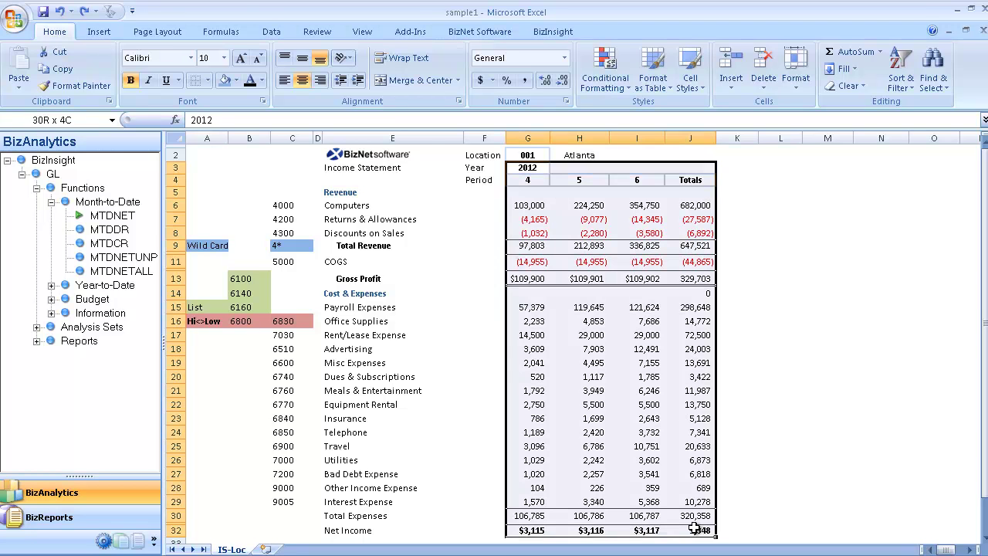
right_click(700, 290)
click(735, 316)
click(774, 165)
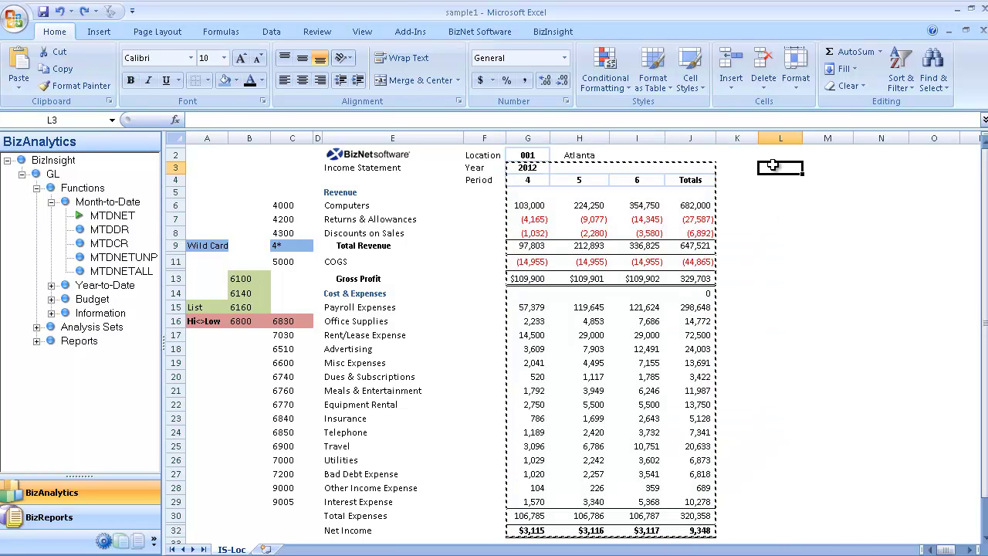
right_click(774, 166)
click(809, 208)
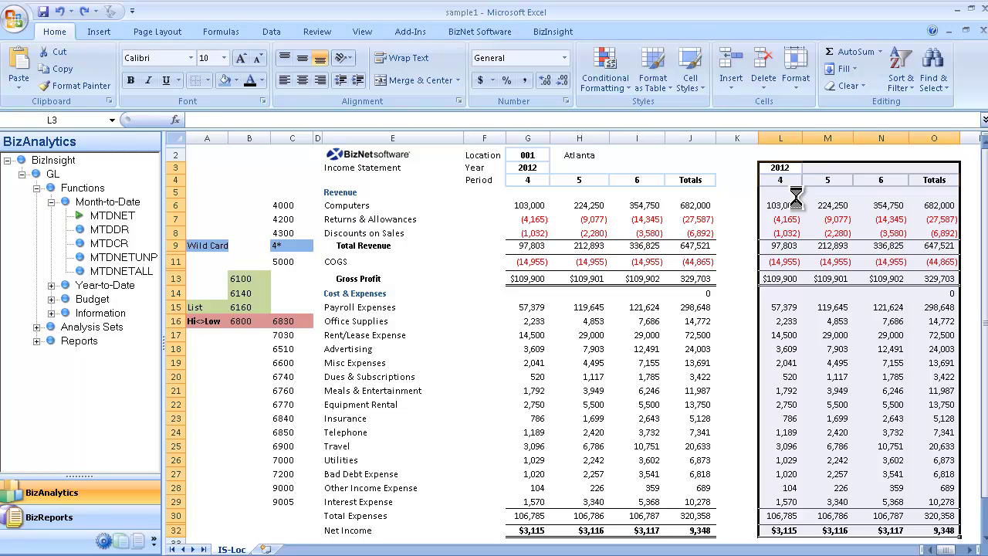
Step: Set the copied block's year in L3 to the formula =G3-1
click(782, 167)
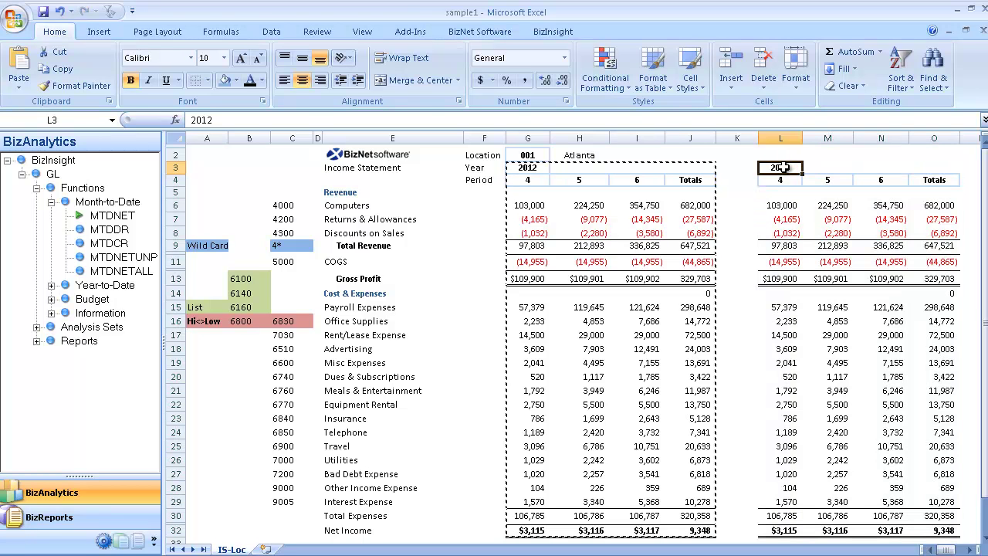
key(Escape)
text(=)
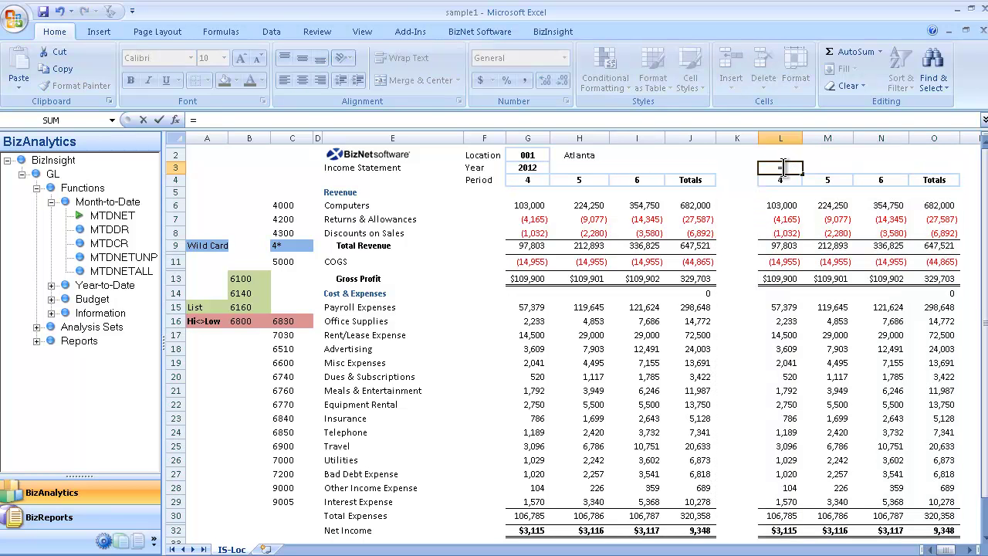
click(529, 169)
text(-)
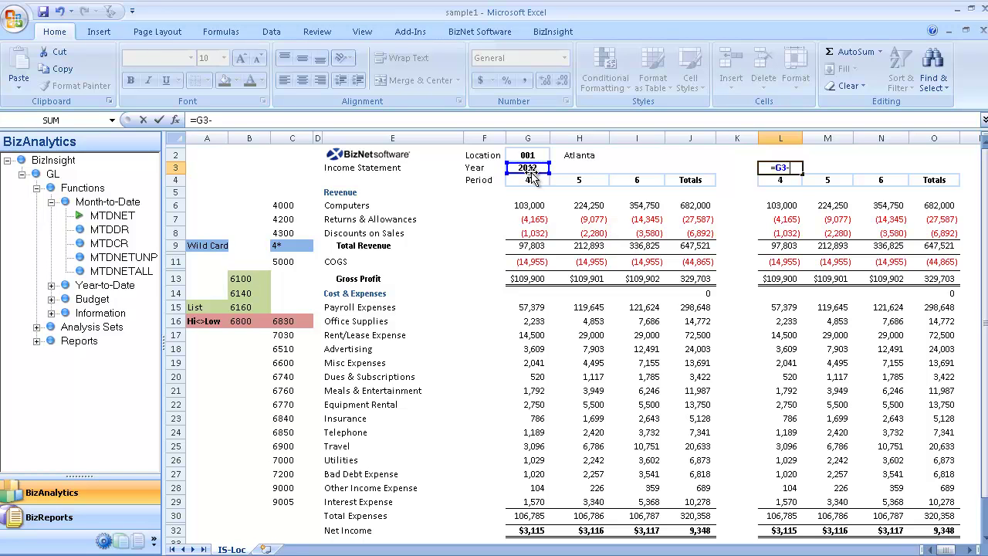
text(1)
key(Return)
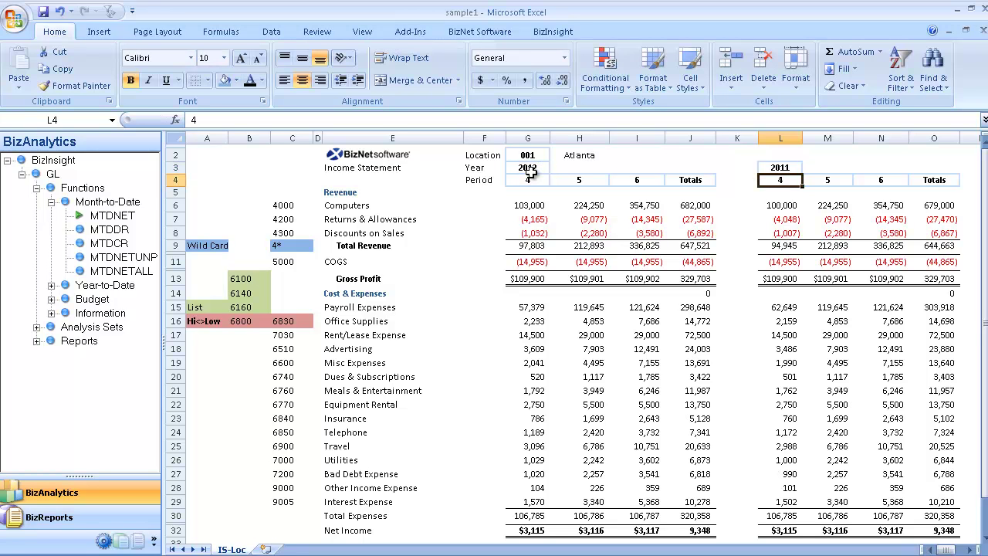
Step: Set the Location in G2 to the wildcard * to cover all locations
click(535, 156)
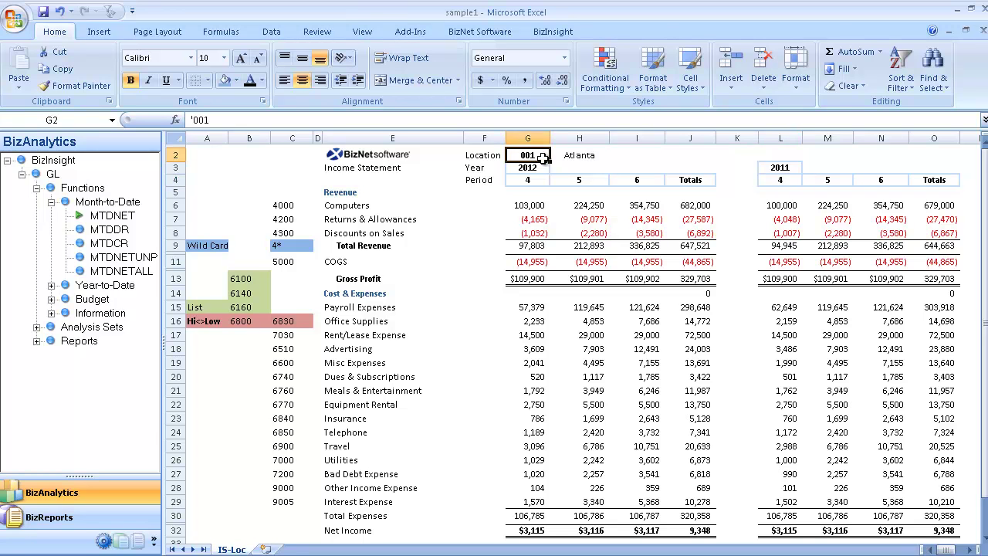
text(*)
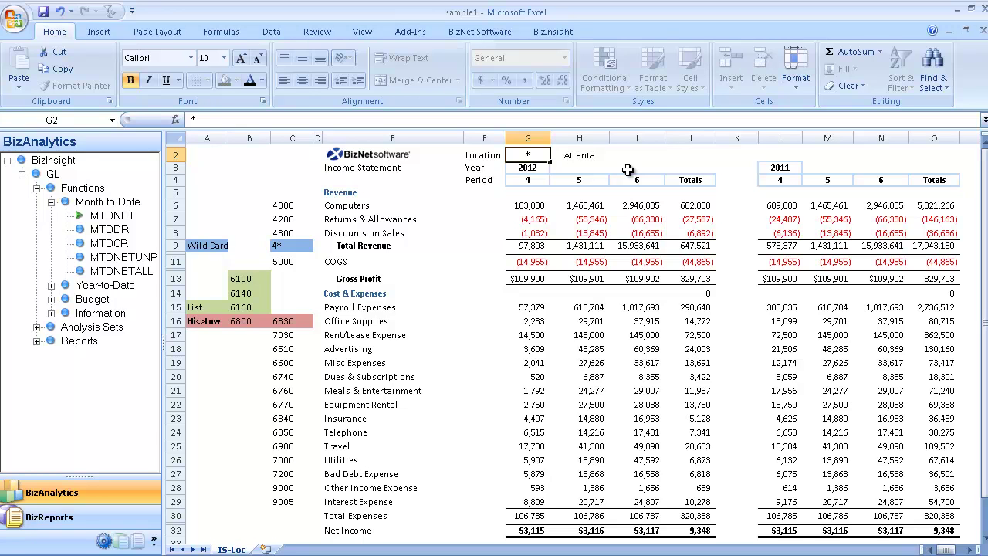
key(Return)
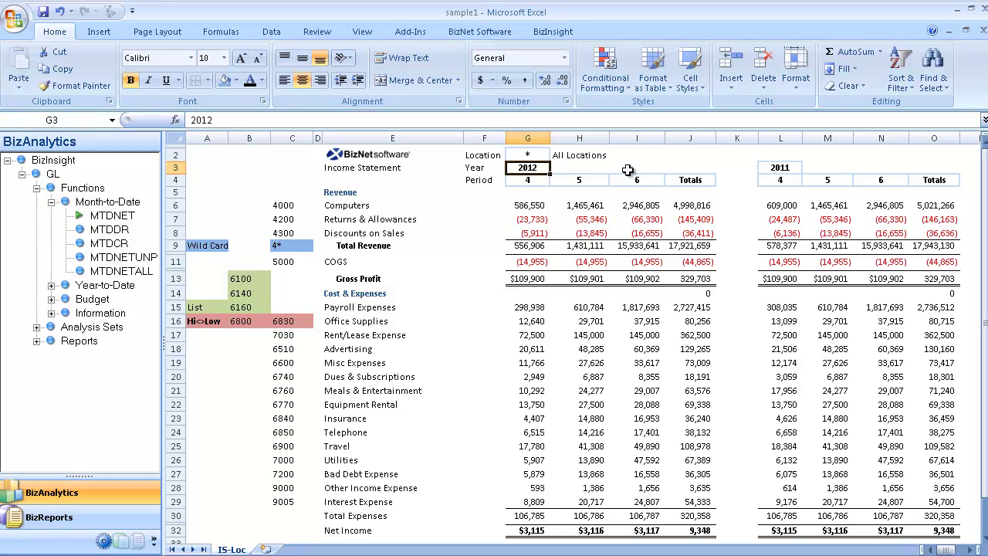
Step: Drill down on the 2011 period 4 Meals & Entertainment amount in L21 with the GL Trans Detail Pivot
click(774, 392)
right_click(776, 394)
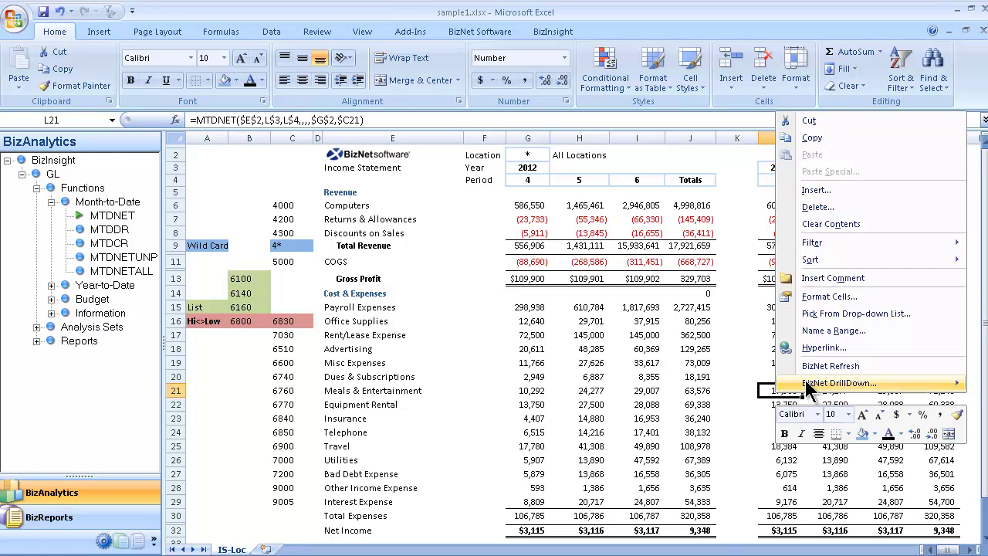
mouse_move(806, 383)
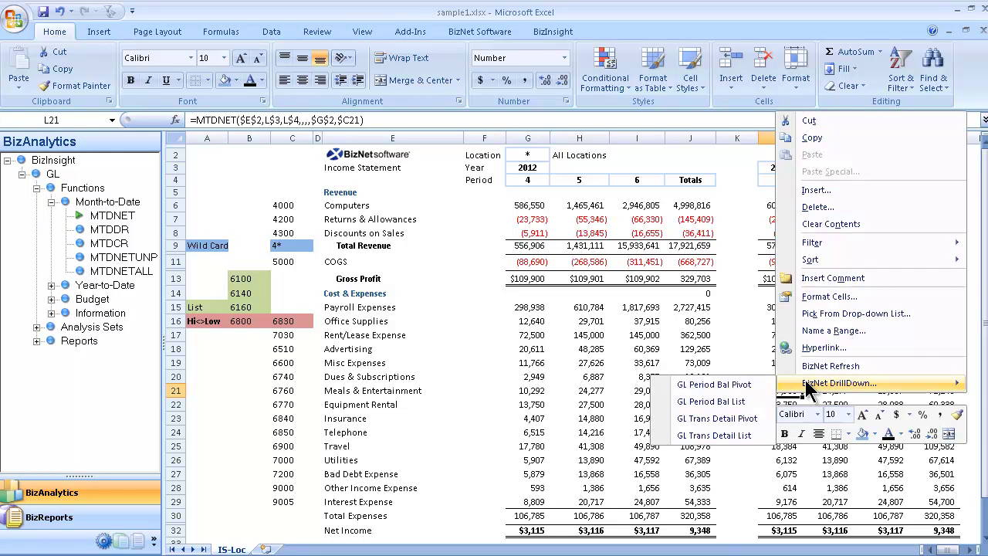
click(755, 418)
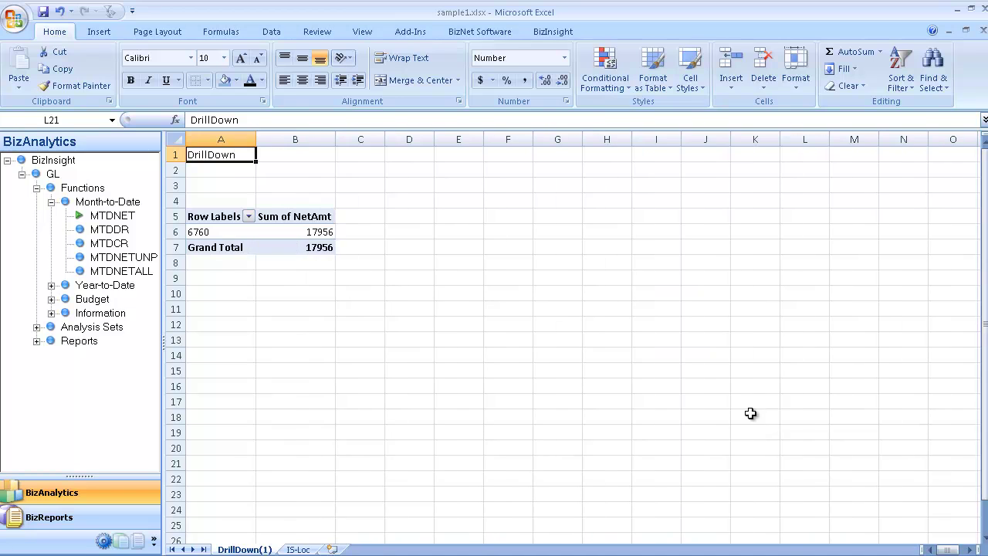
Step: Add the Seg2Desc and Desc fields as row labels in the drilldown pivot table
click(321, 247)
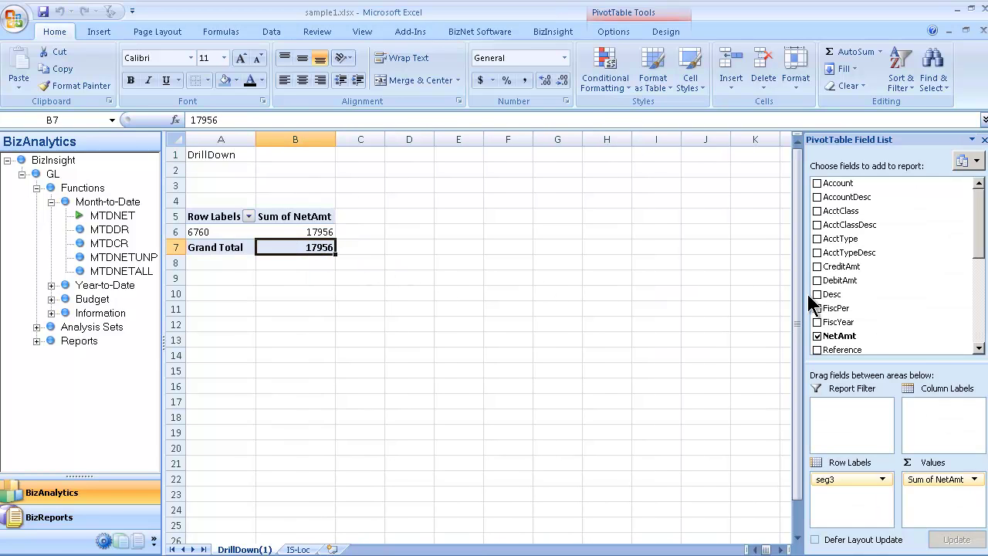
drag(979, 243, 981, 284)
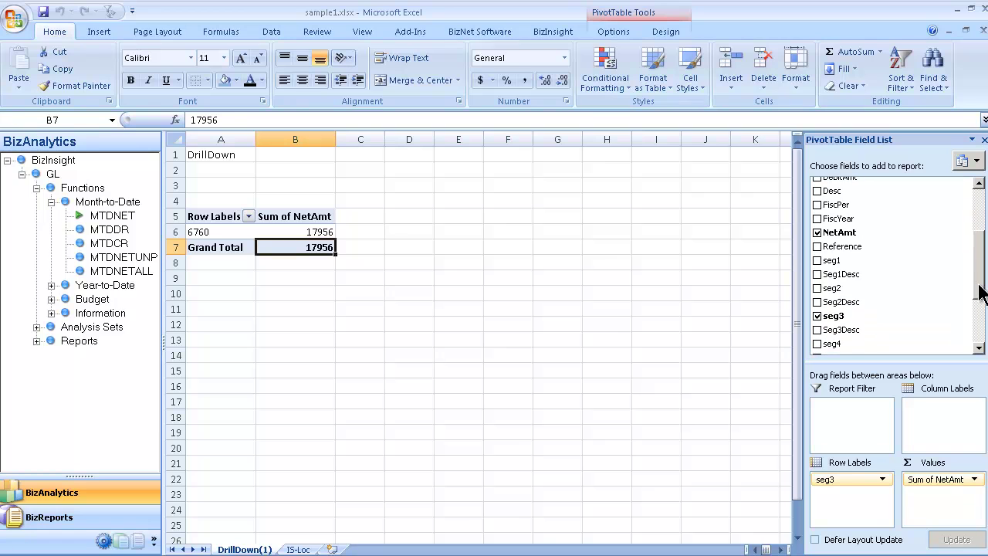
click(818, 299)
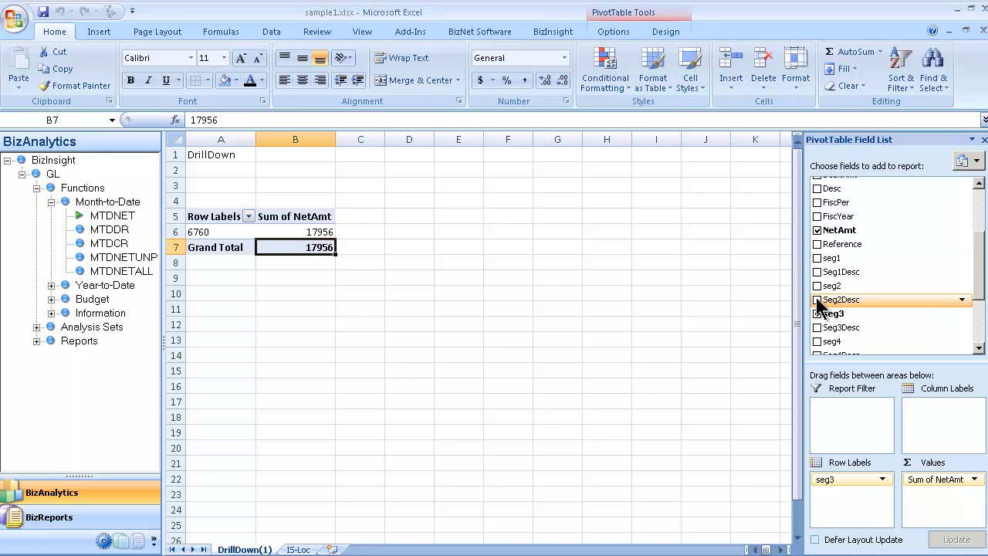
click(816, 189)
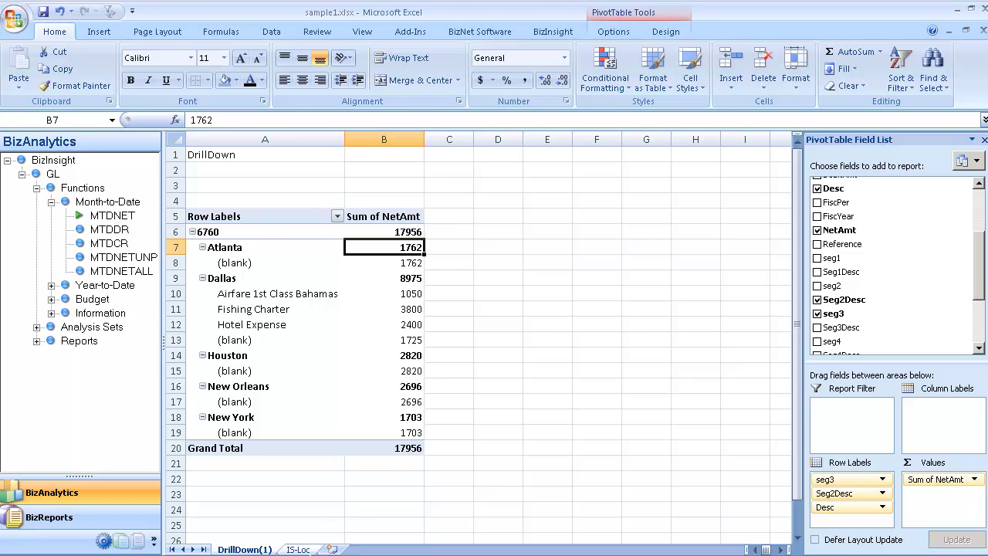
Step: Return to the IS-Loc sheet and hide the account reference columns A to C
click(298, 550)
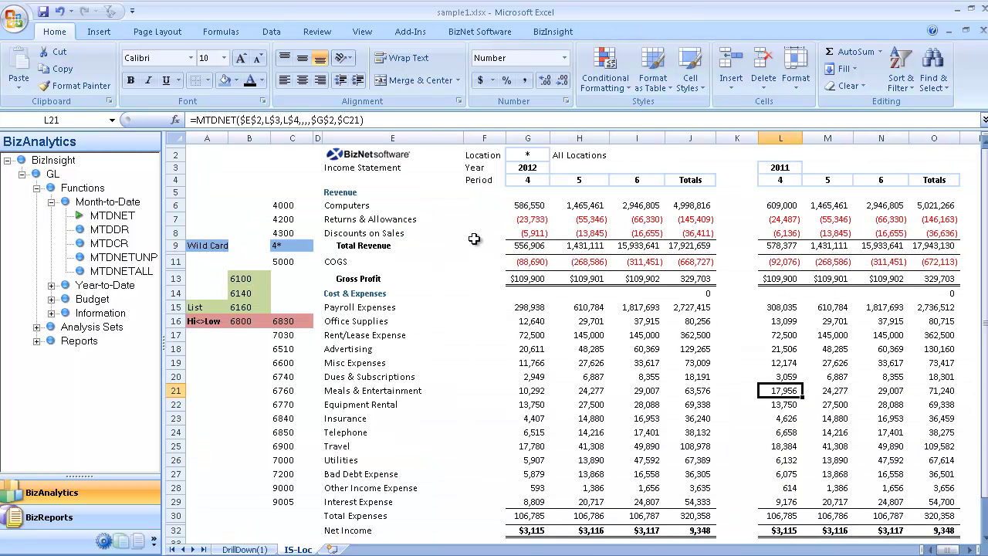
click(528, 167)
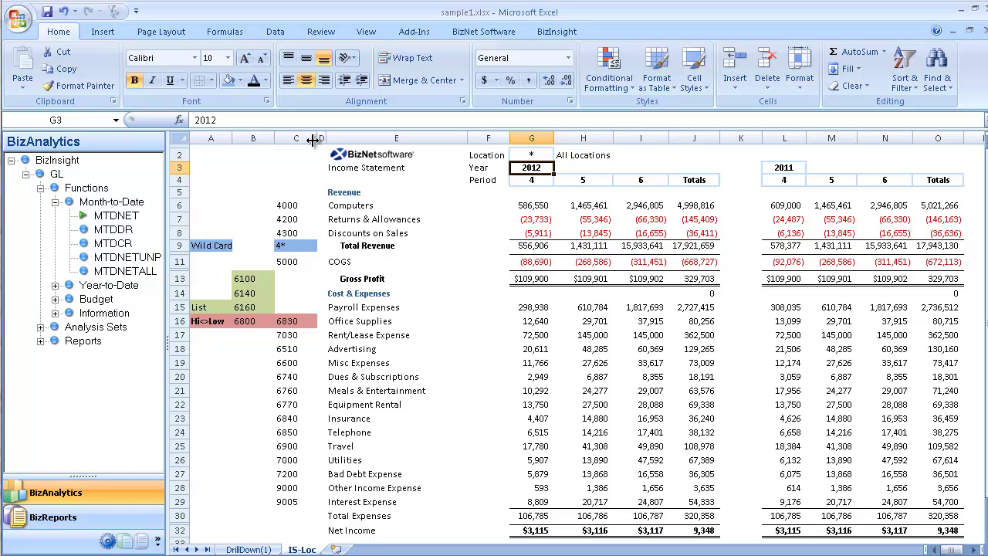
drag(296, 138, 209, 138)
right_click(209, 138)
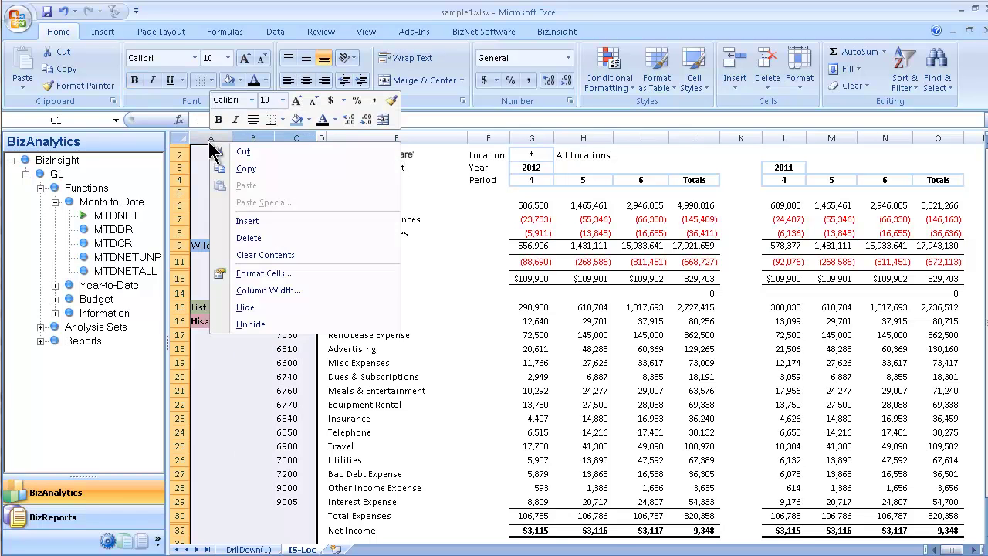
click(287, 301)
click(269, 167)
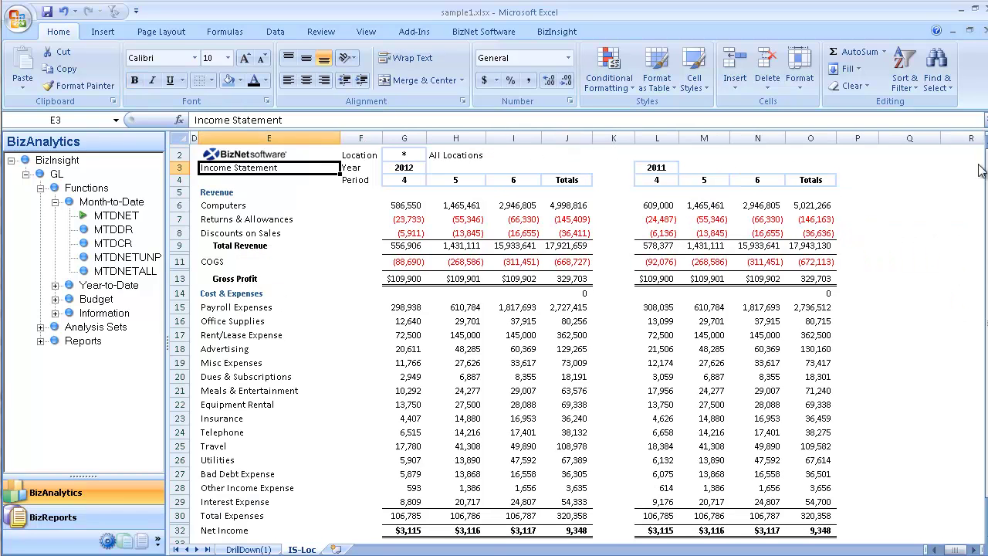